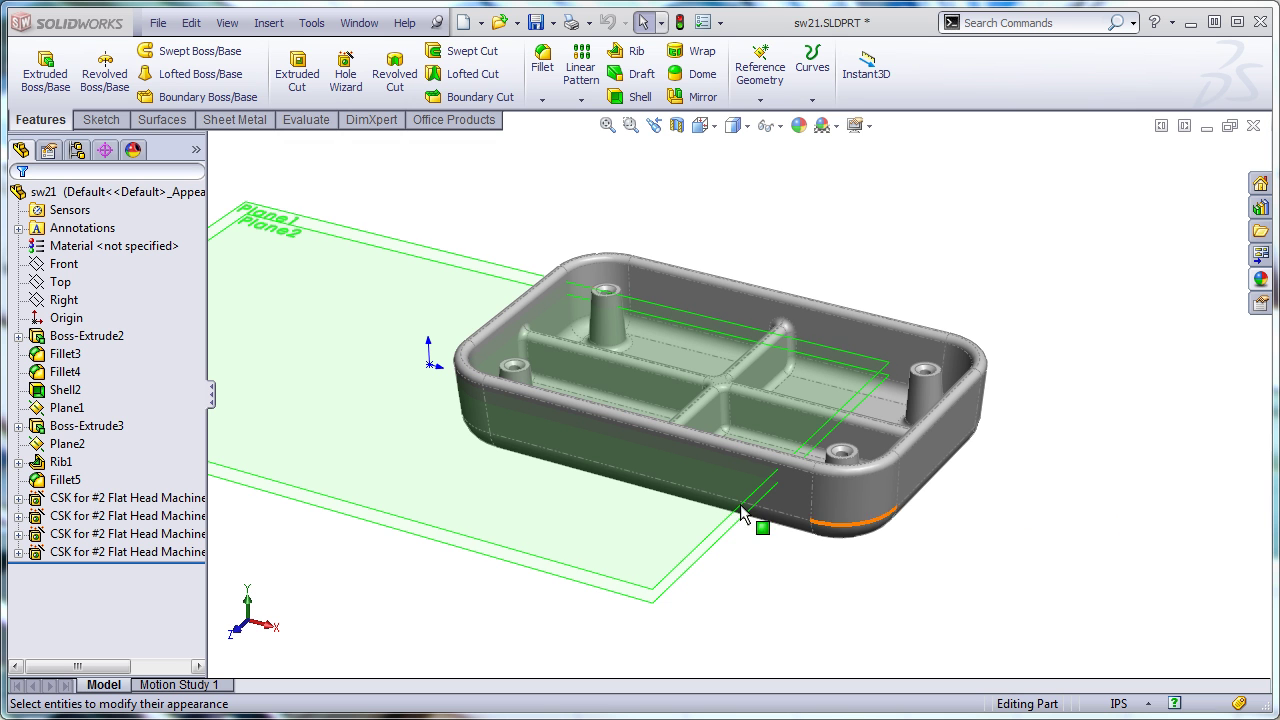
Activate the PhotoView 360 add-in for the current session
left_click(311, 23)
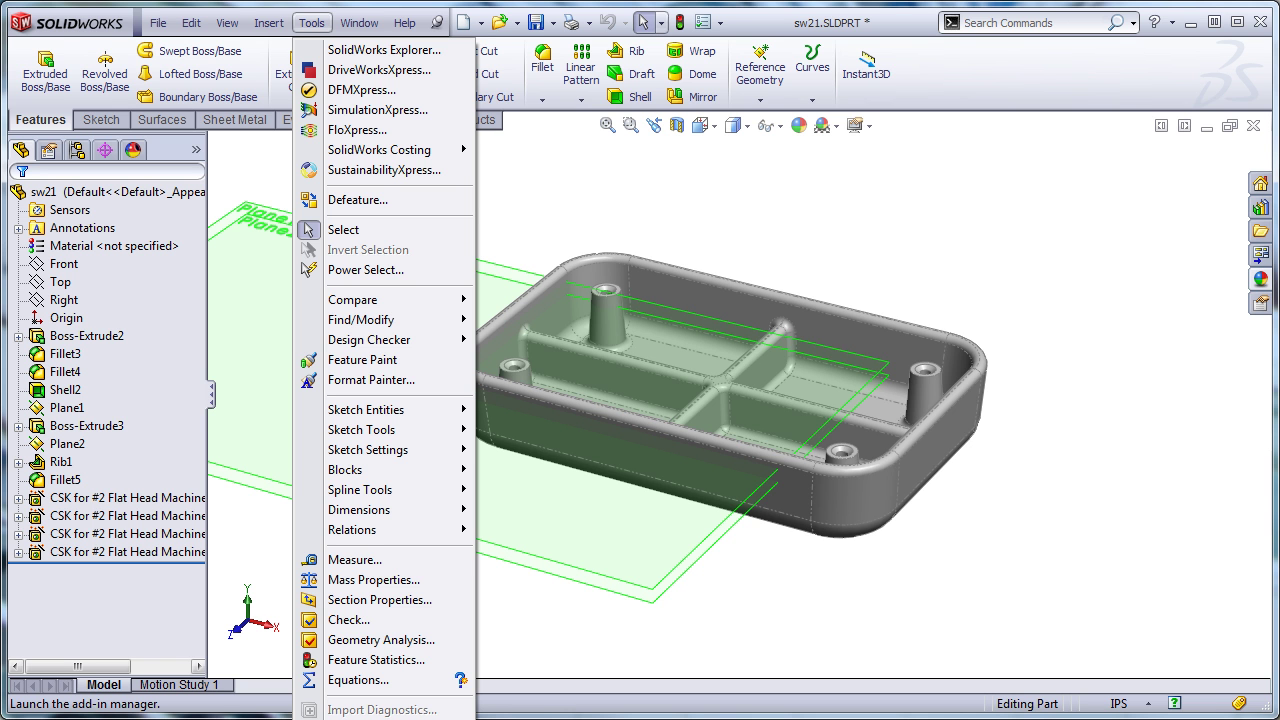
left_click(360, 718)
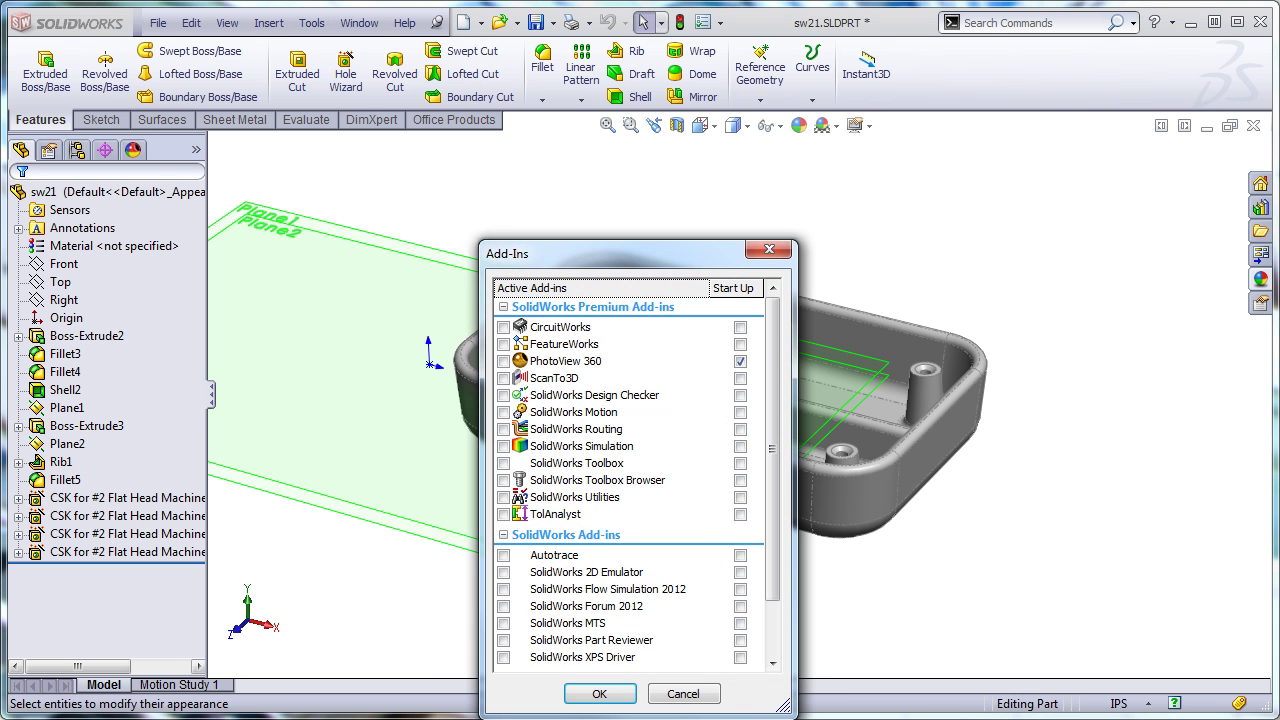
left_click_drag(606, 254, 609, 199)
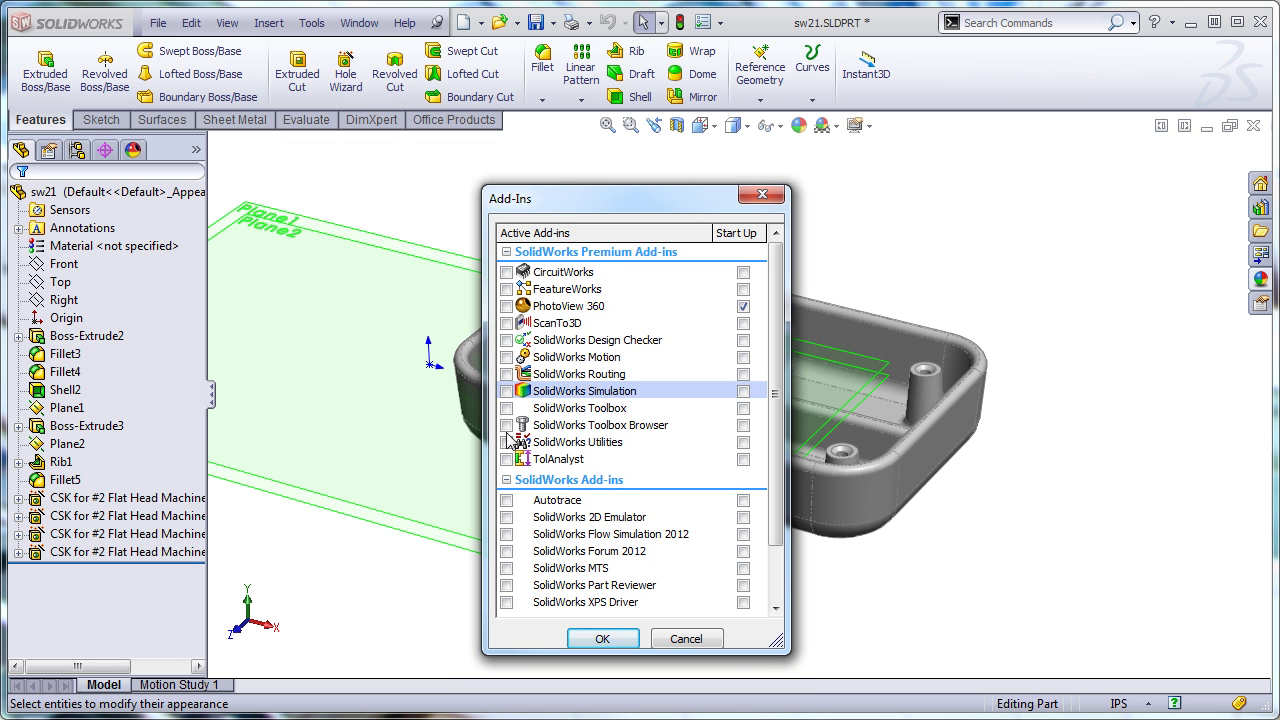
left_click(507, 307)
left_click(743, 307)
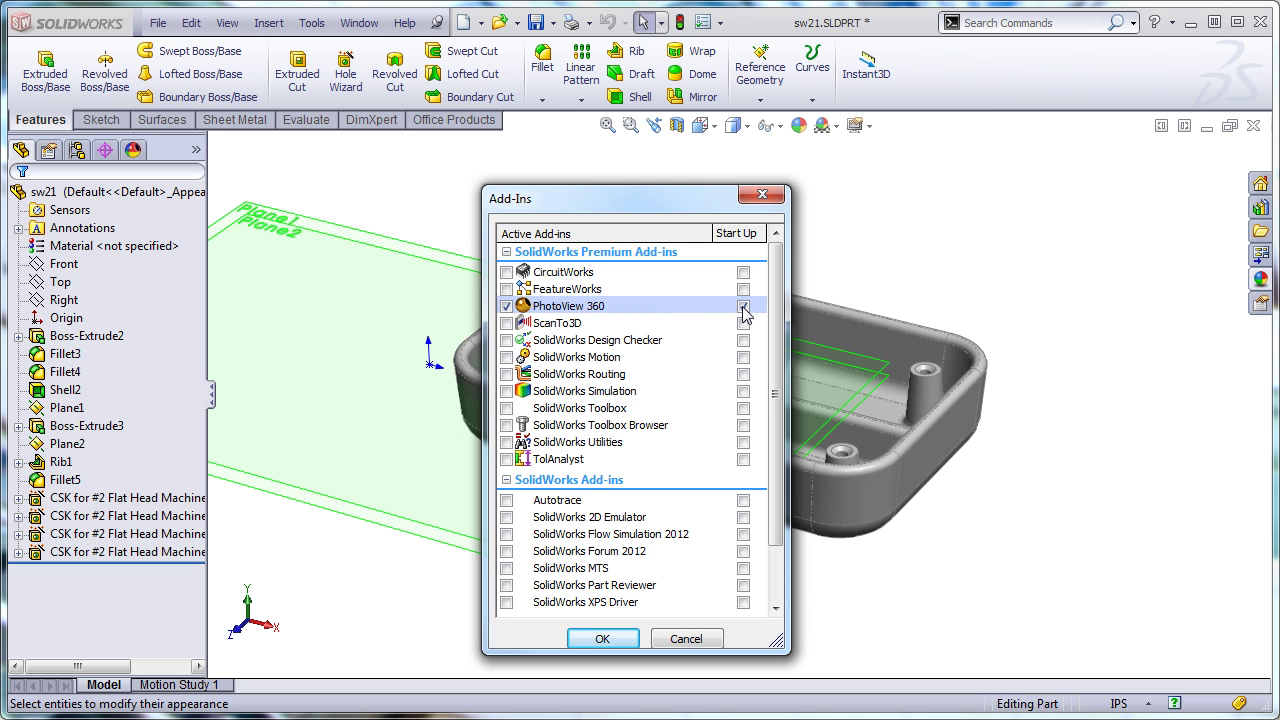
left_click(601, 640)
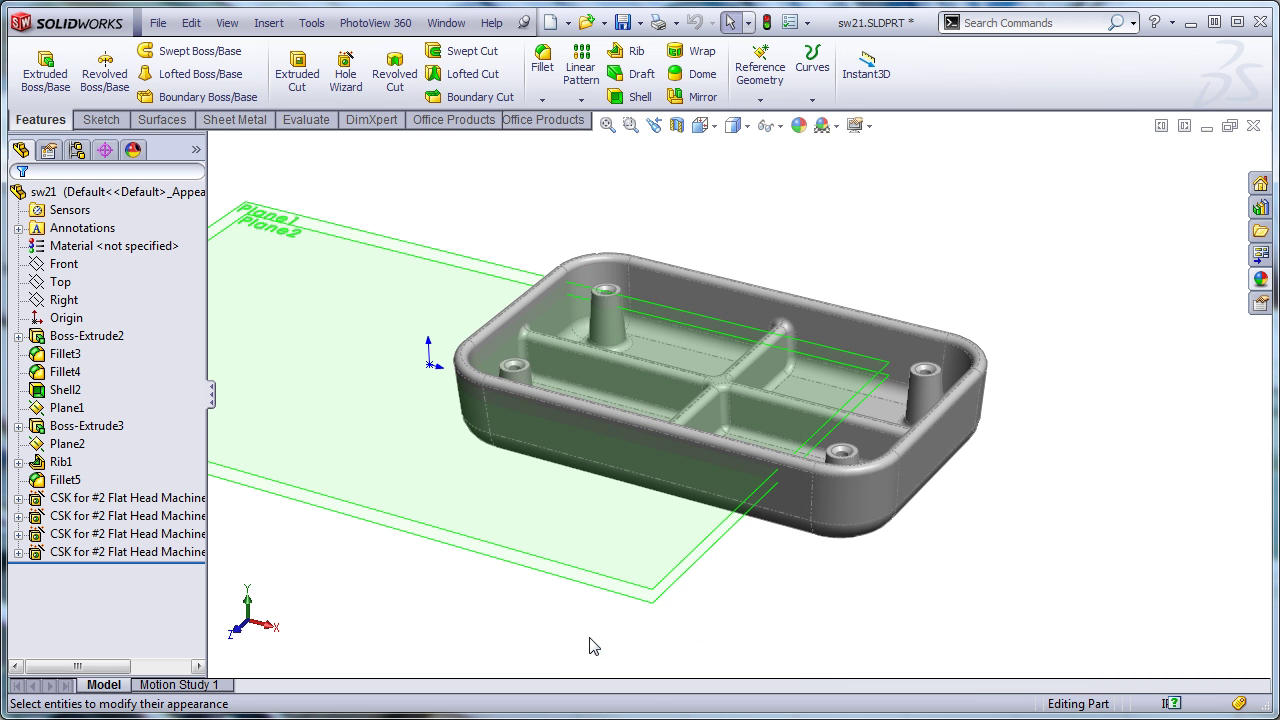
left_click(388, 24)
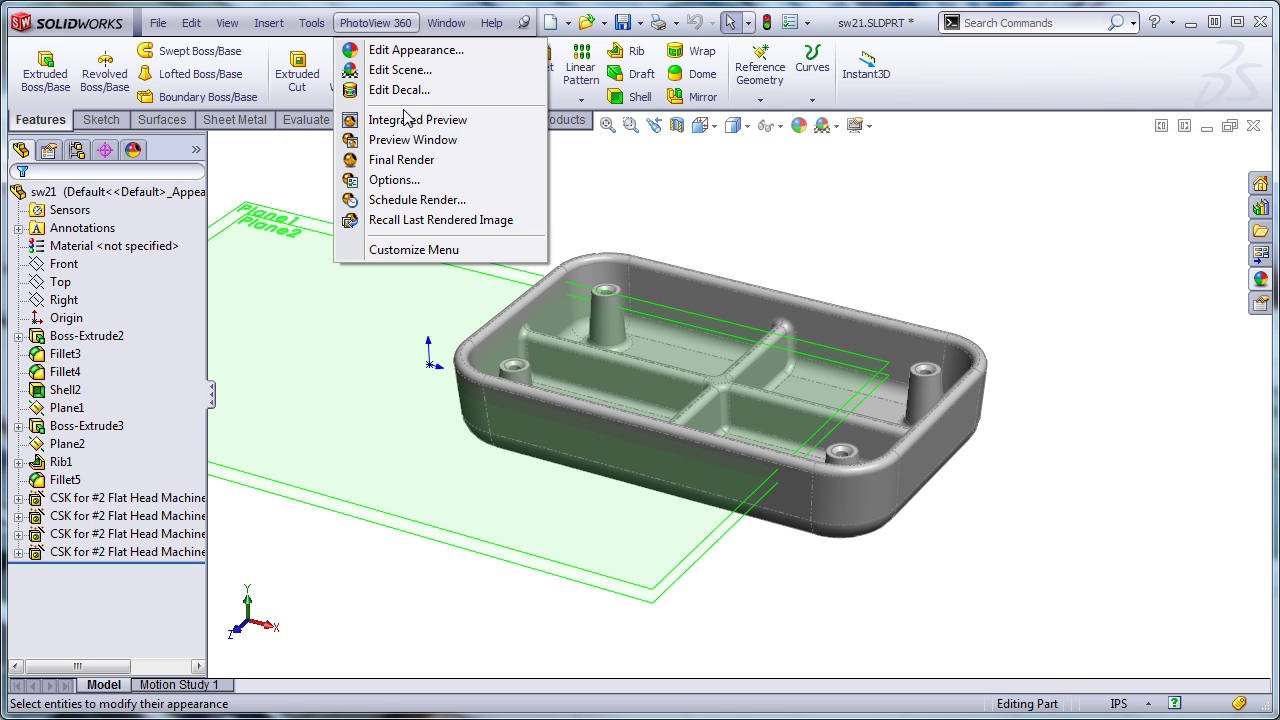
left_click(576, 168)
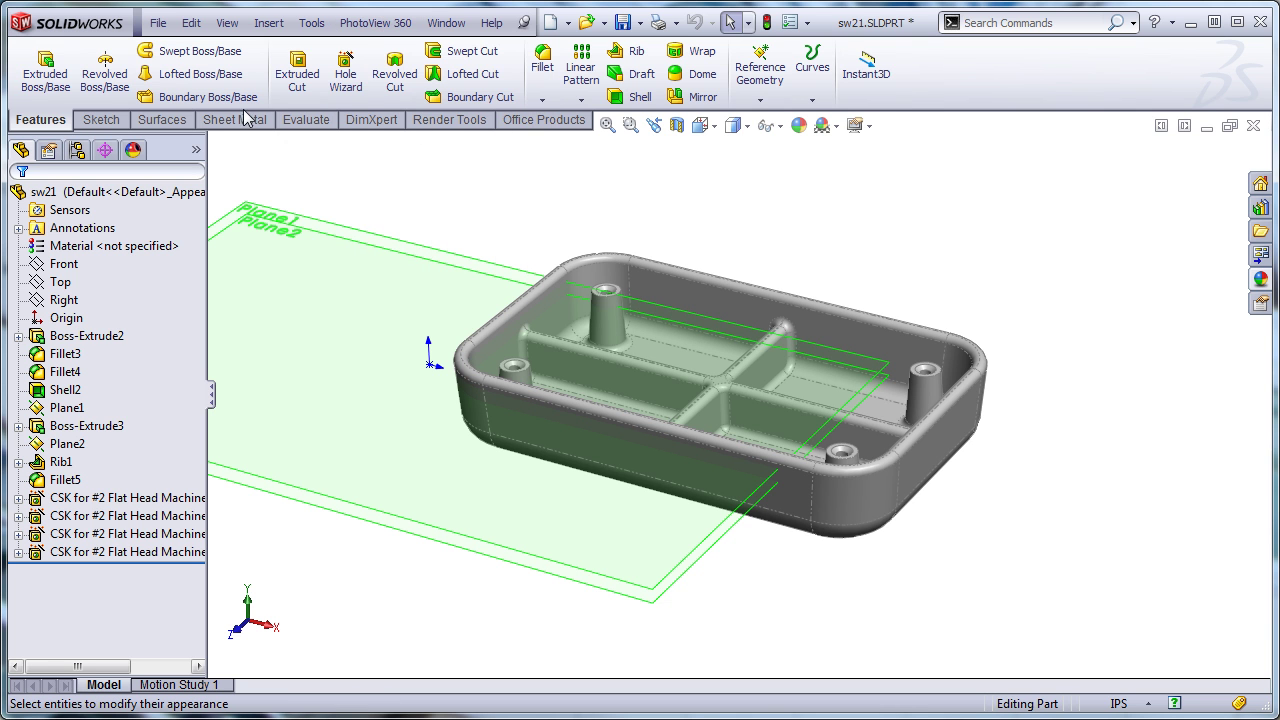
right_click(433, 119)
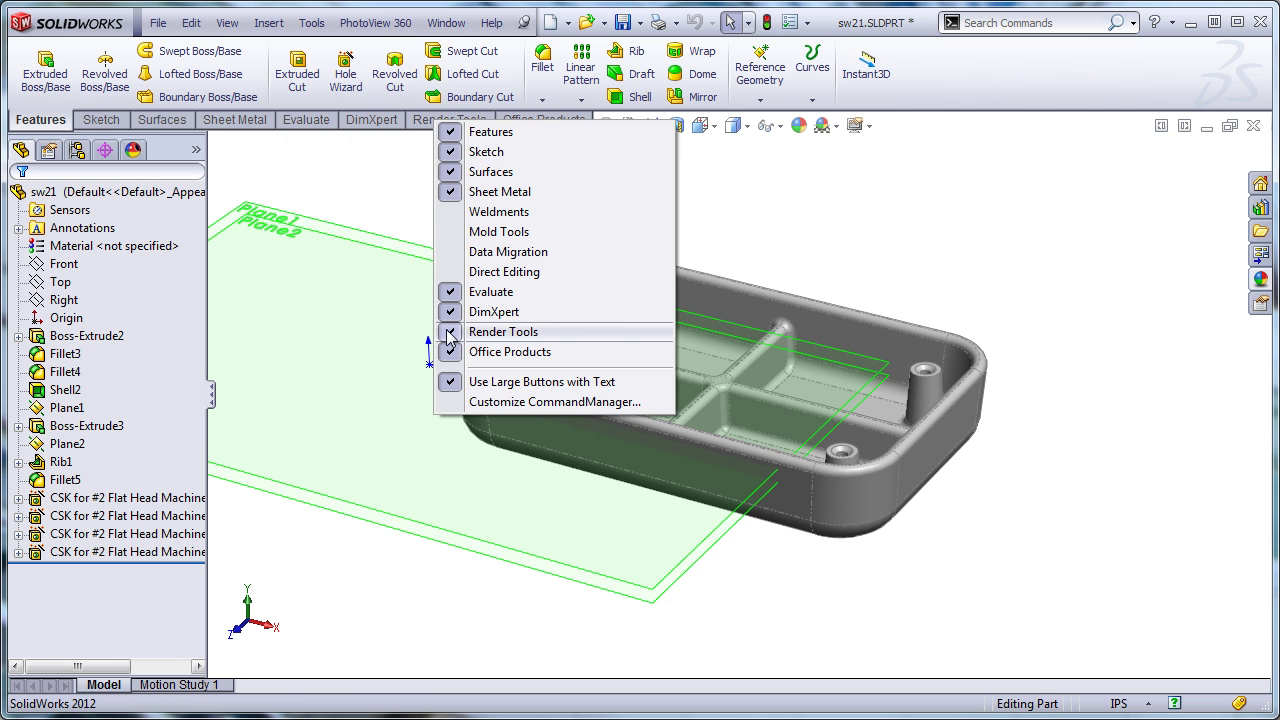
left_click(380, 170)
Switch to the Render Tools command set and hide all reference planes in the view
left_click(445, 120)
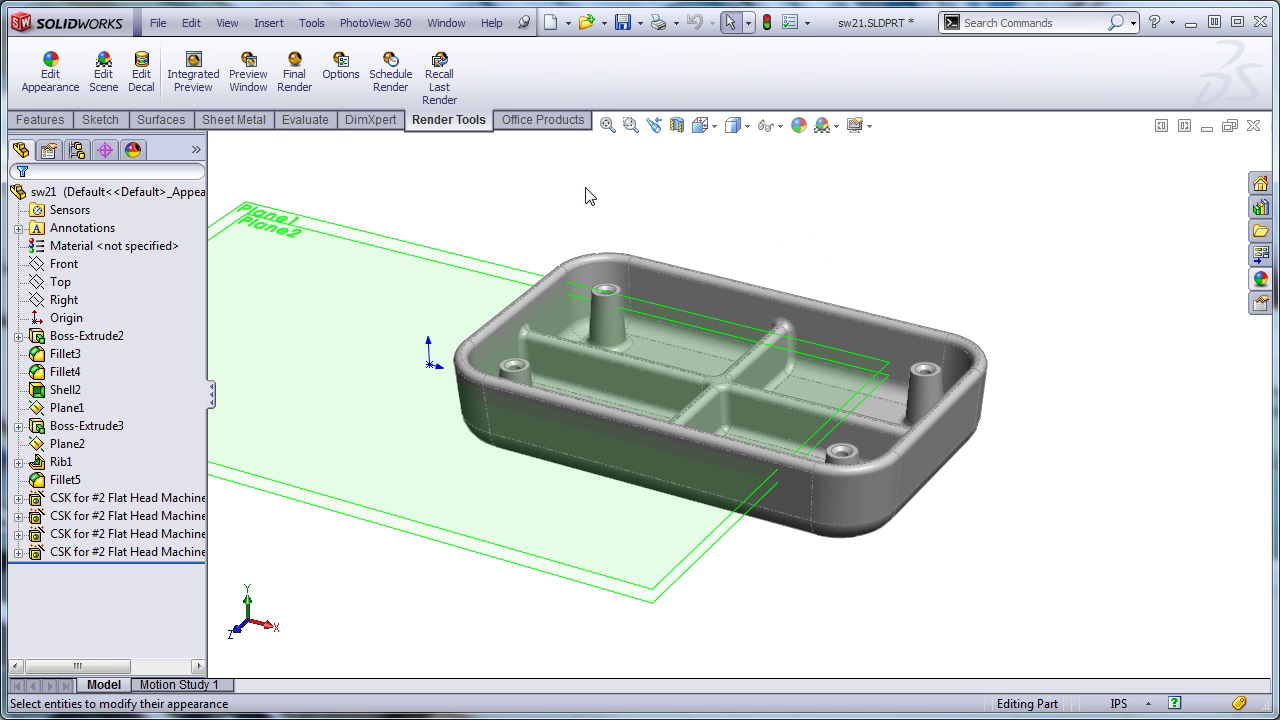
left_click(776, 128)
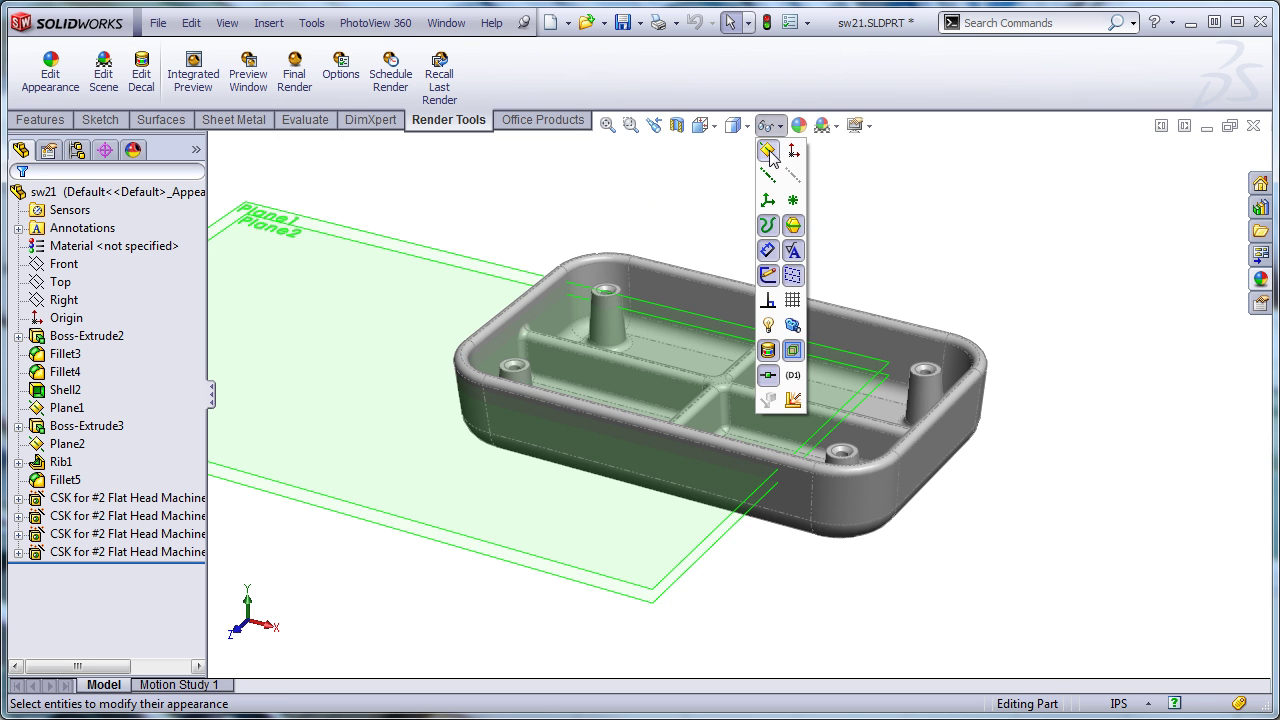
left_click(768, 152)
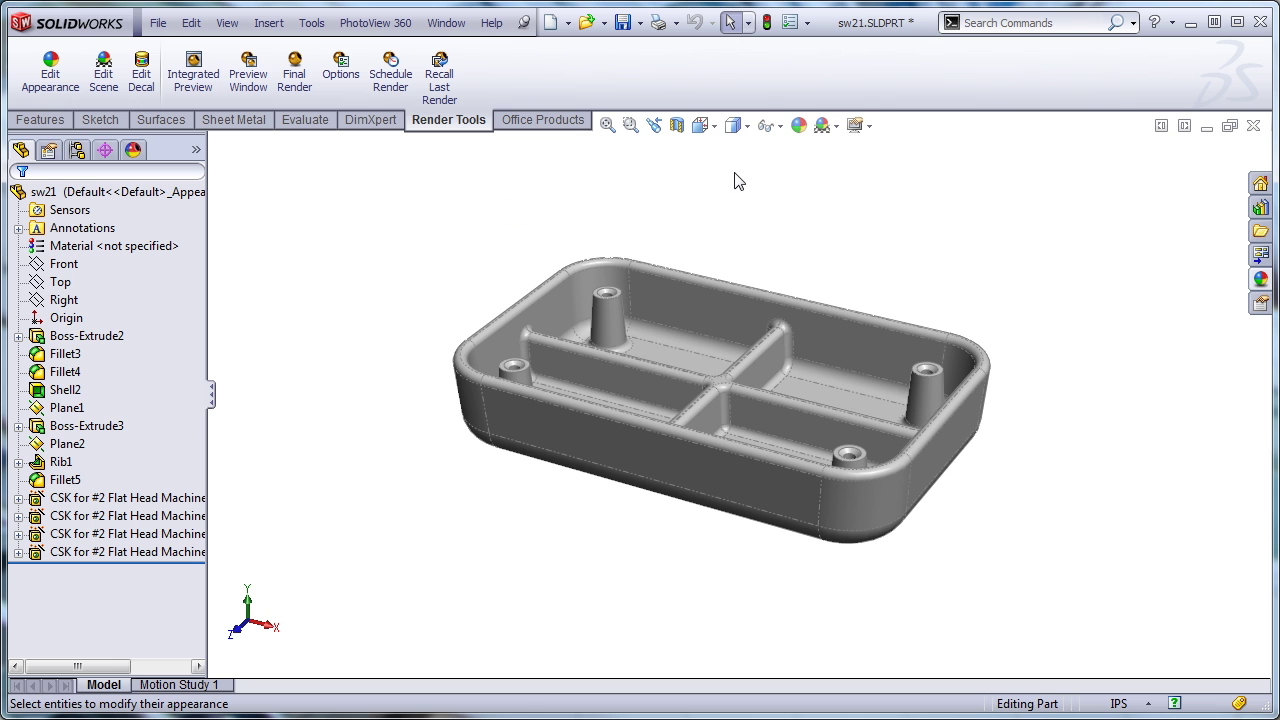
Toggle the perspective view off and back on, and dismiss the unsaved-document notification
left_click(868, 128)
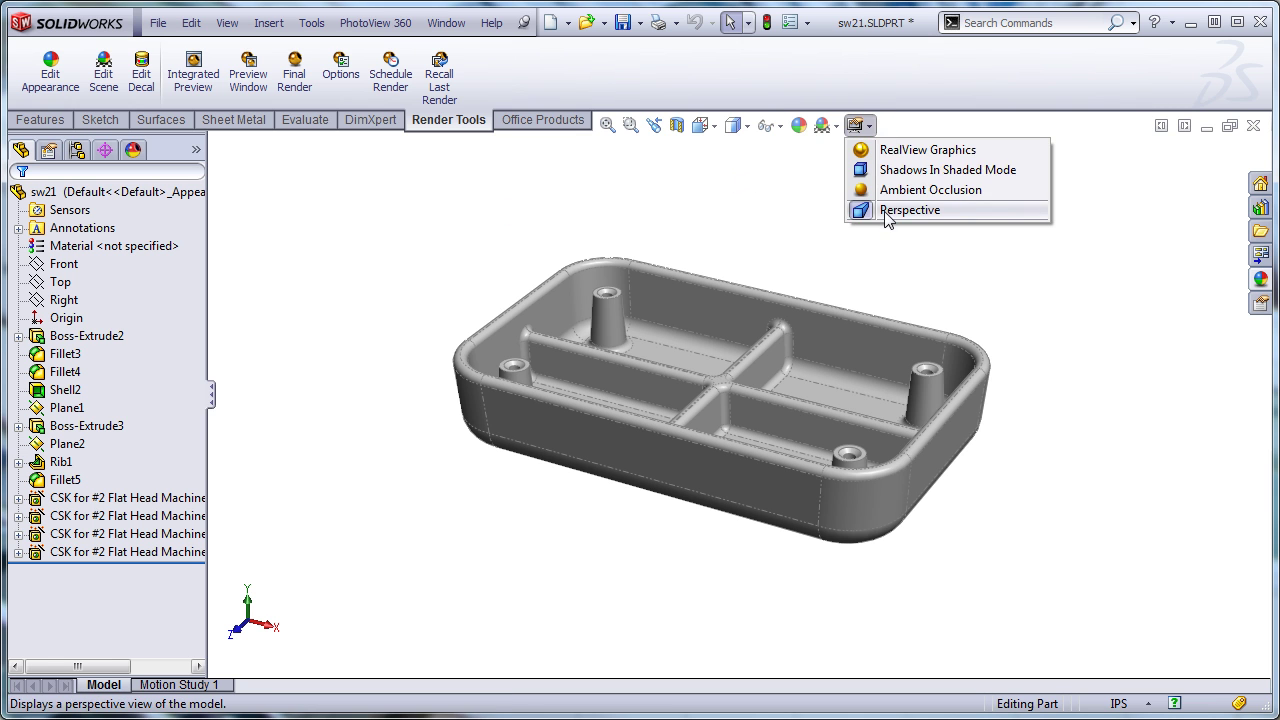
left_click(860, 212)
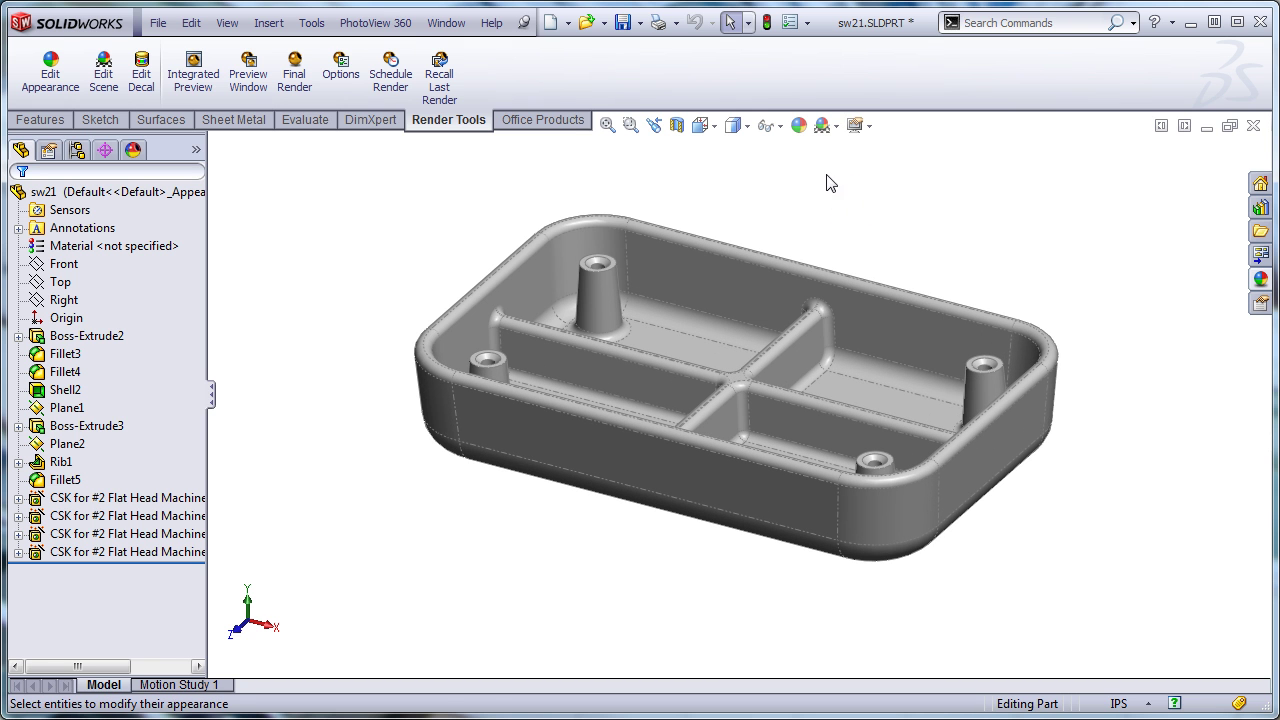
left_click(856, 128)
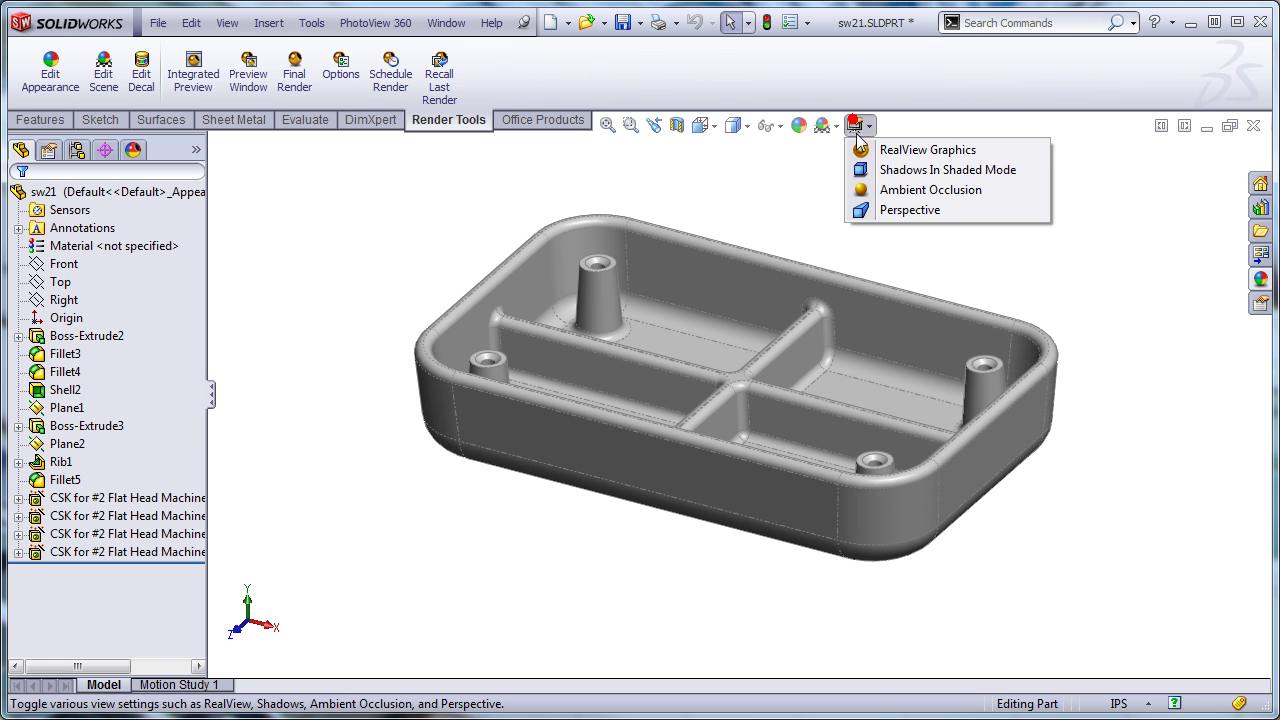
left_click(860, 210)
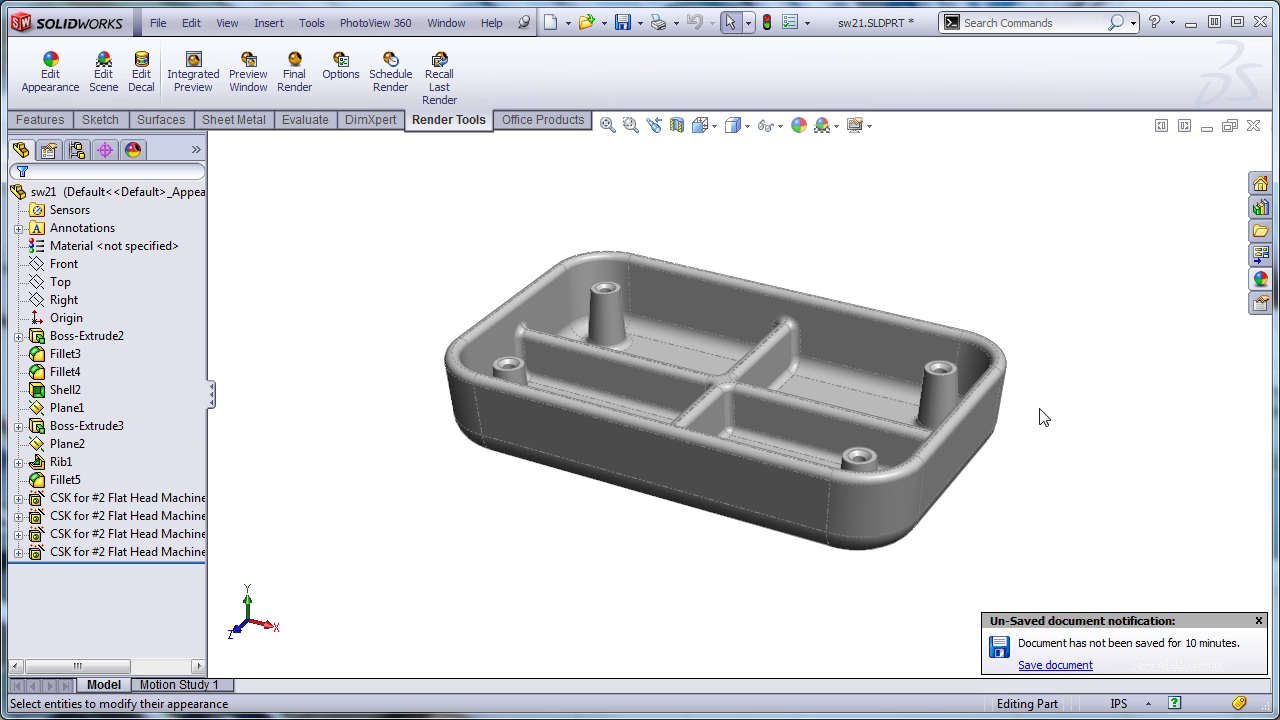
left_click(1259, 621)
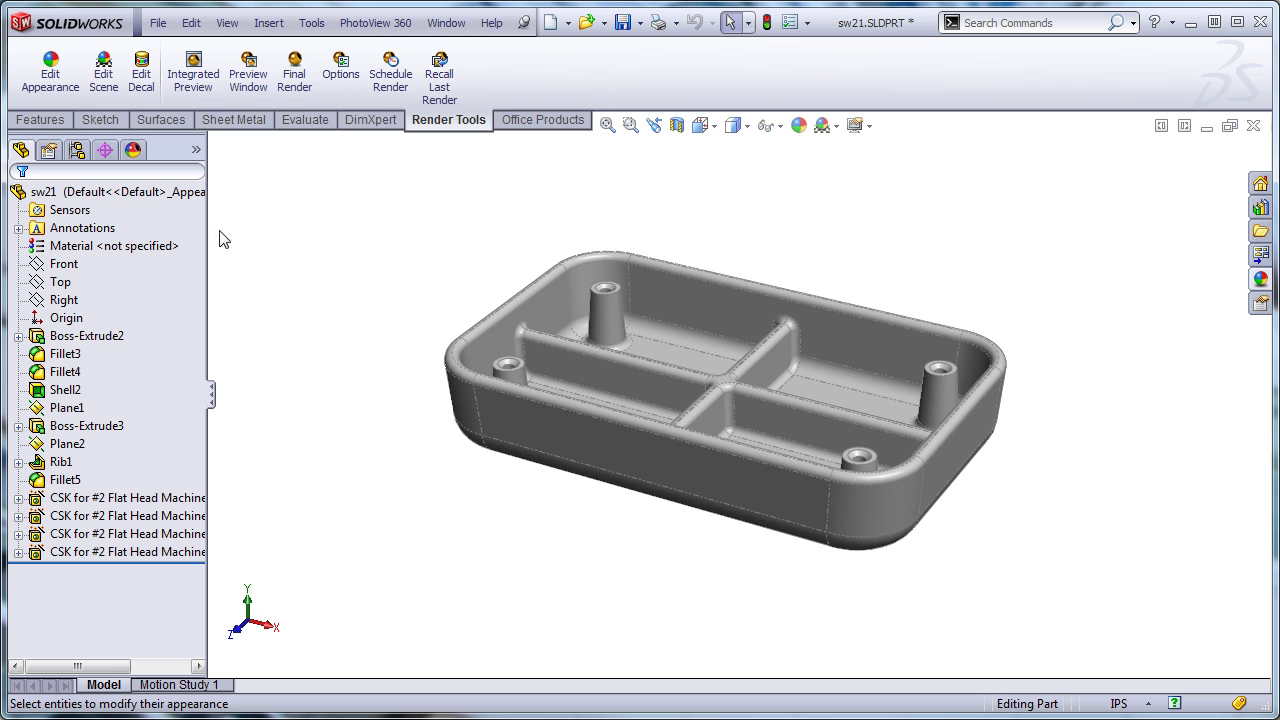
Examine which part and fillet features the color appearance is attached to in the model's appearance list
left_click(133, 151)
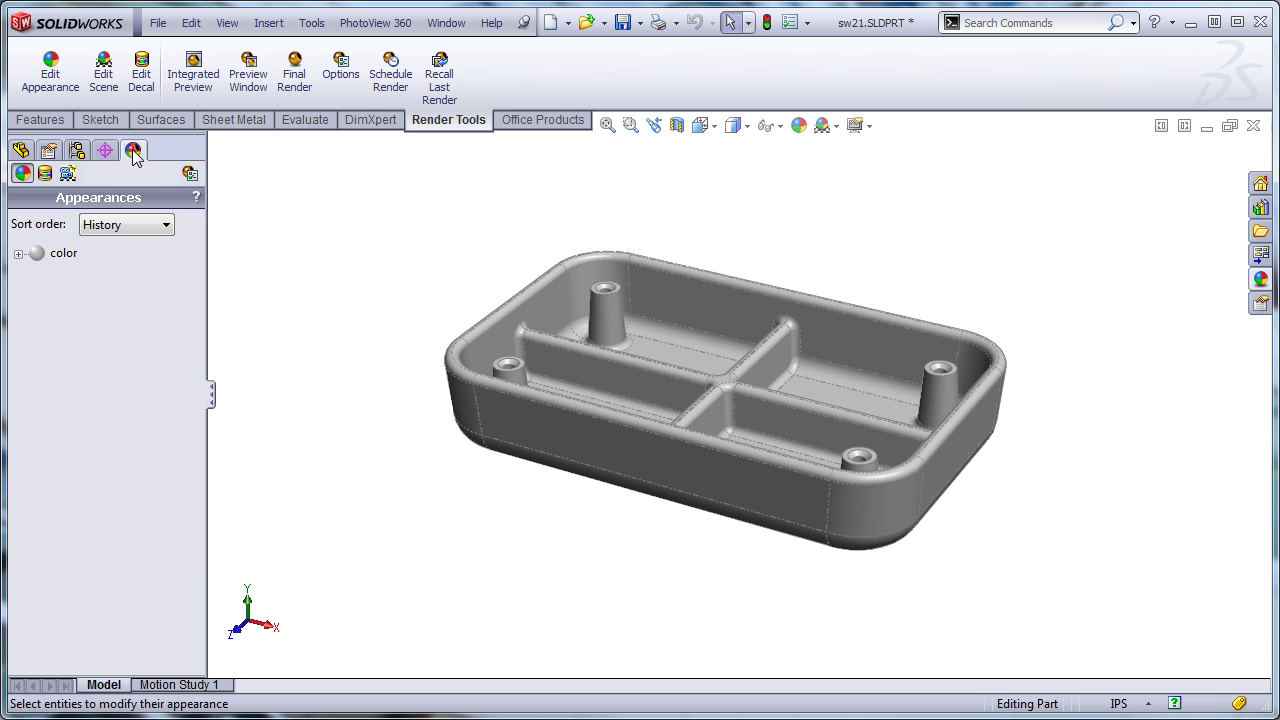
left_click(18, 254)
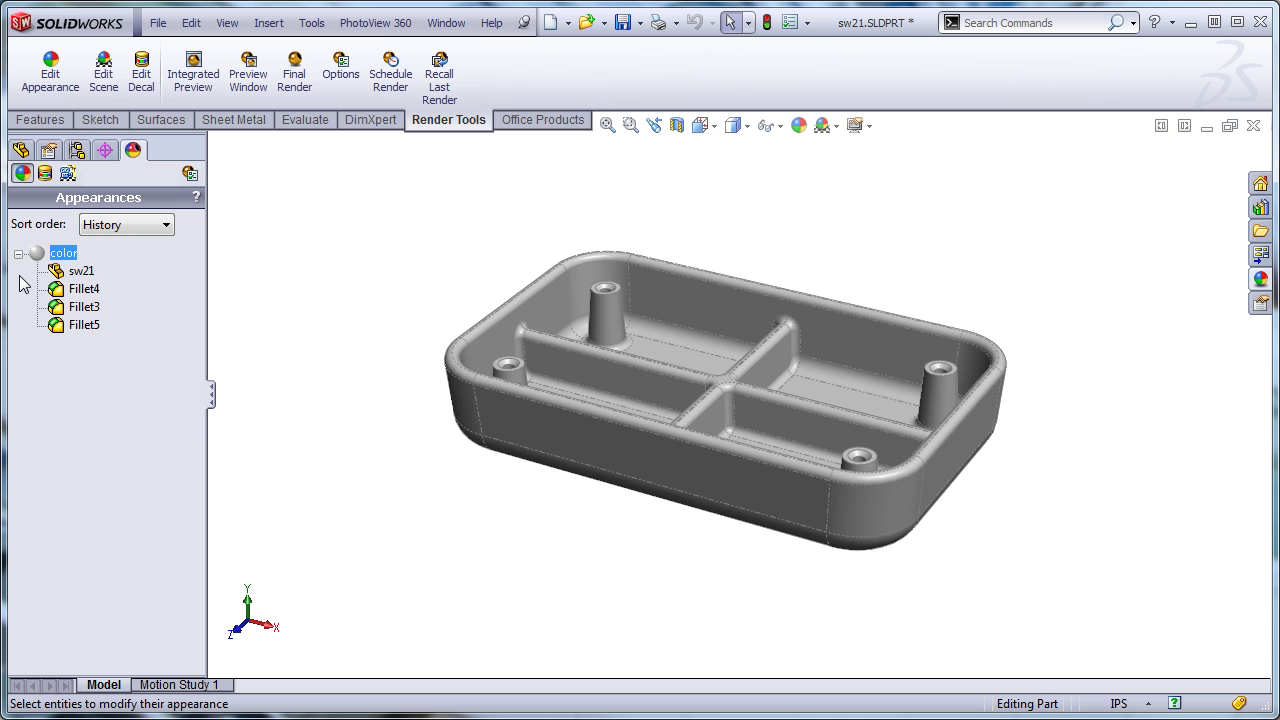
left_click(80, 307)
left_click(88, 326)
left_click(86, 289)
left_click(84, 324)
left_click(82, 270, "shift")
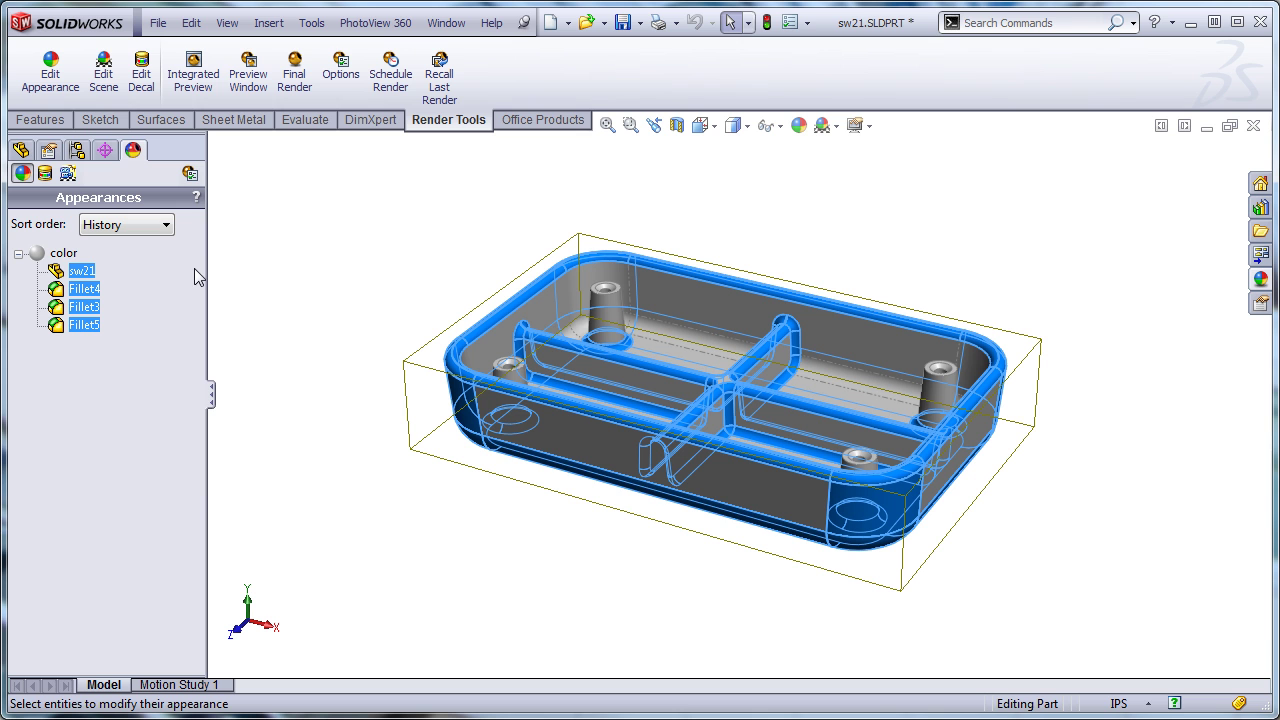
left_click(129, 354)
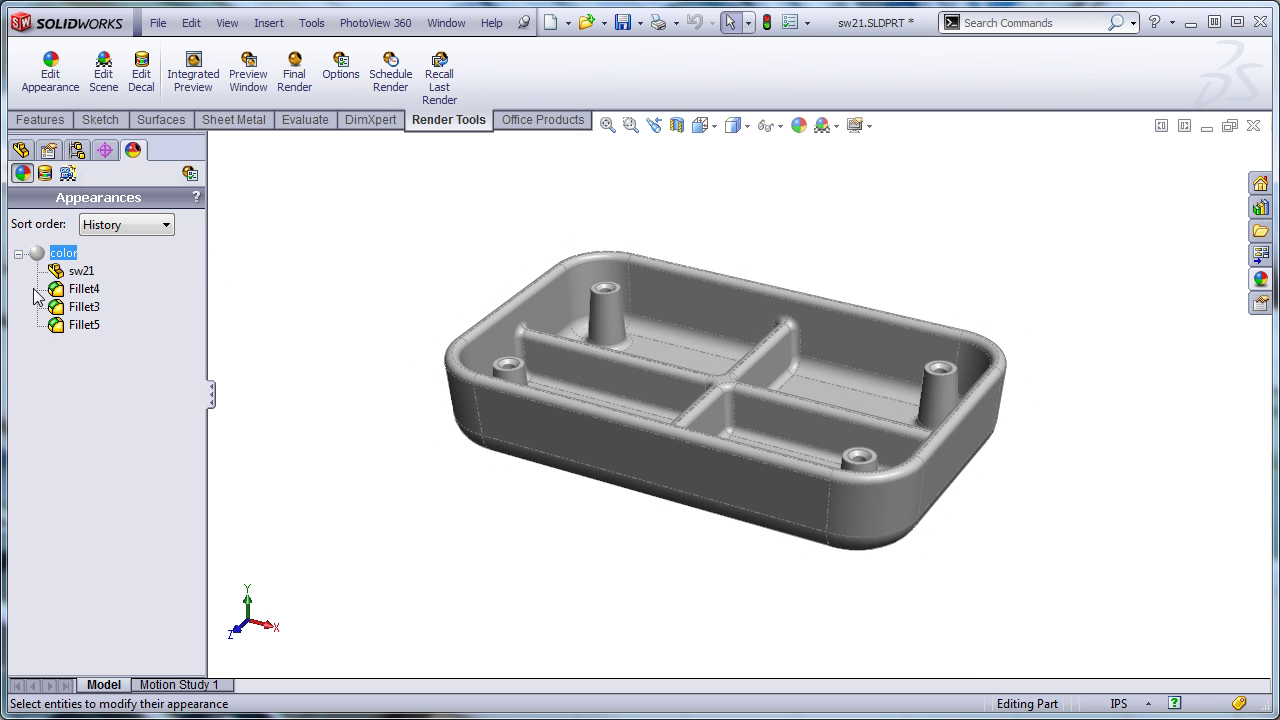
mouse_move(37, 256)
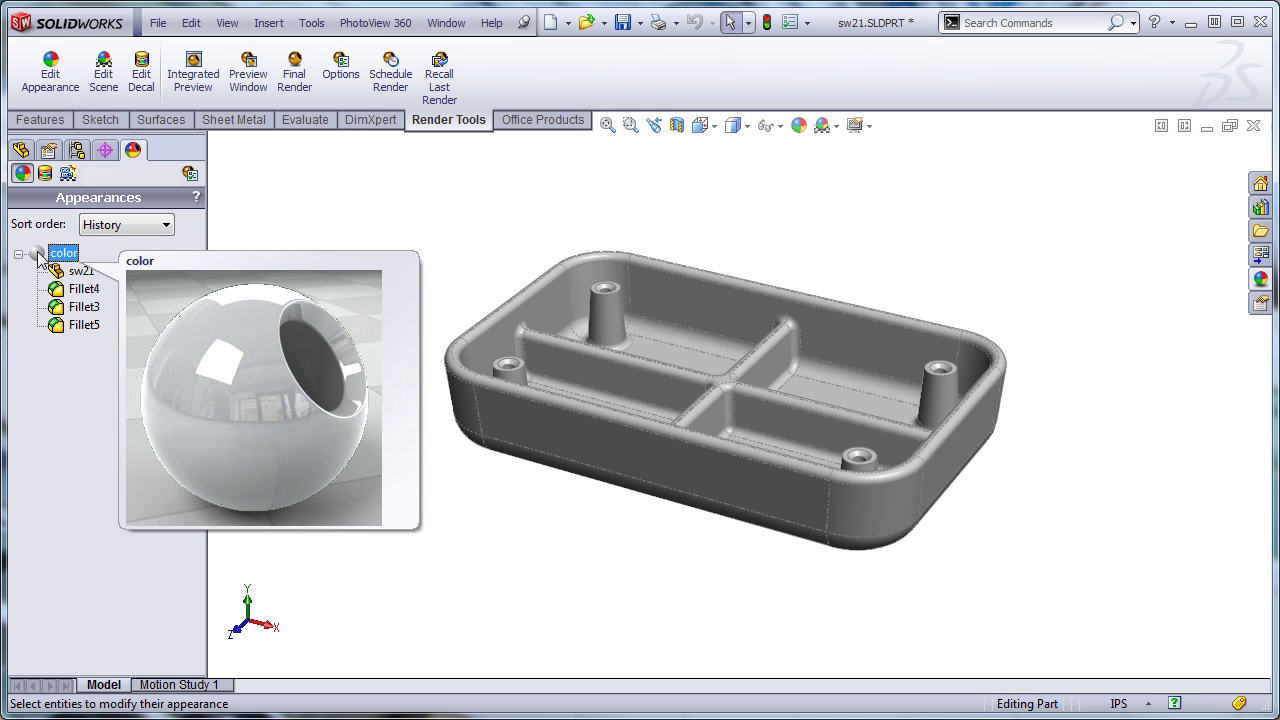
right_click(37, 255)
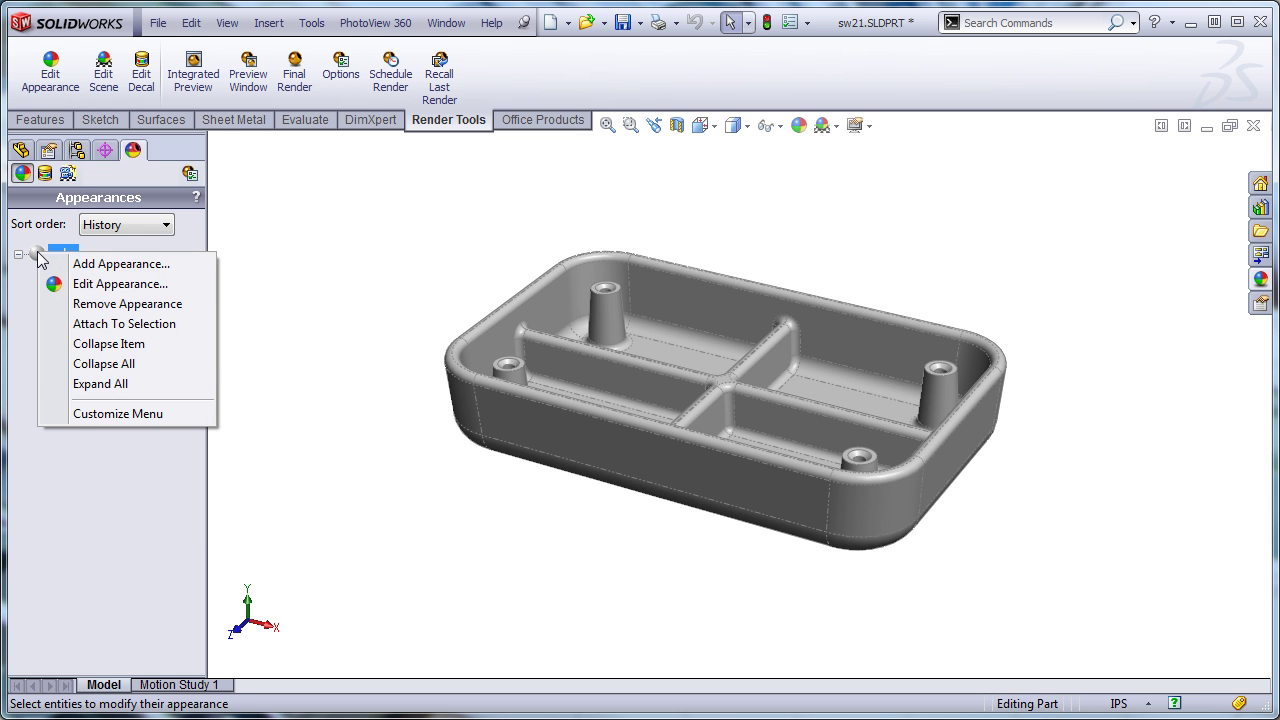
left_click(105, 283)
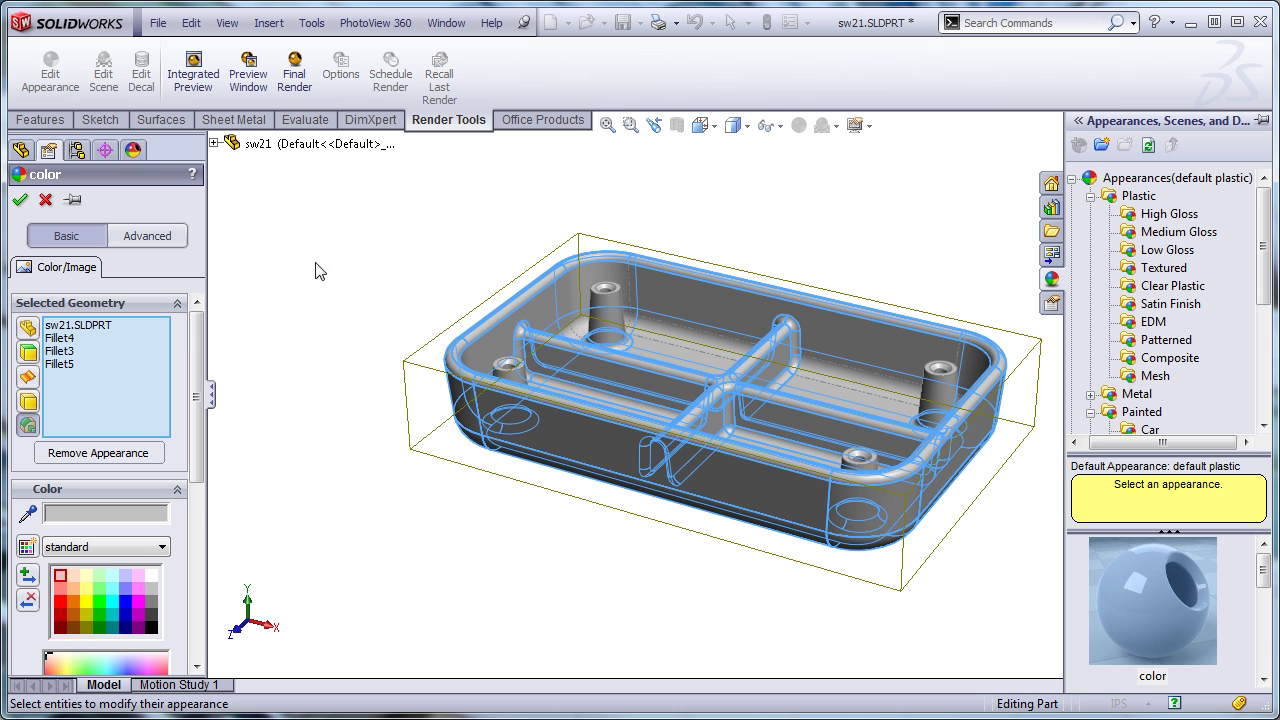
left_click(46, 202)
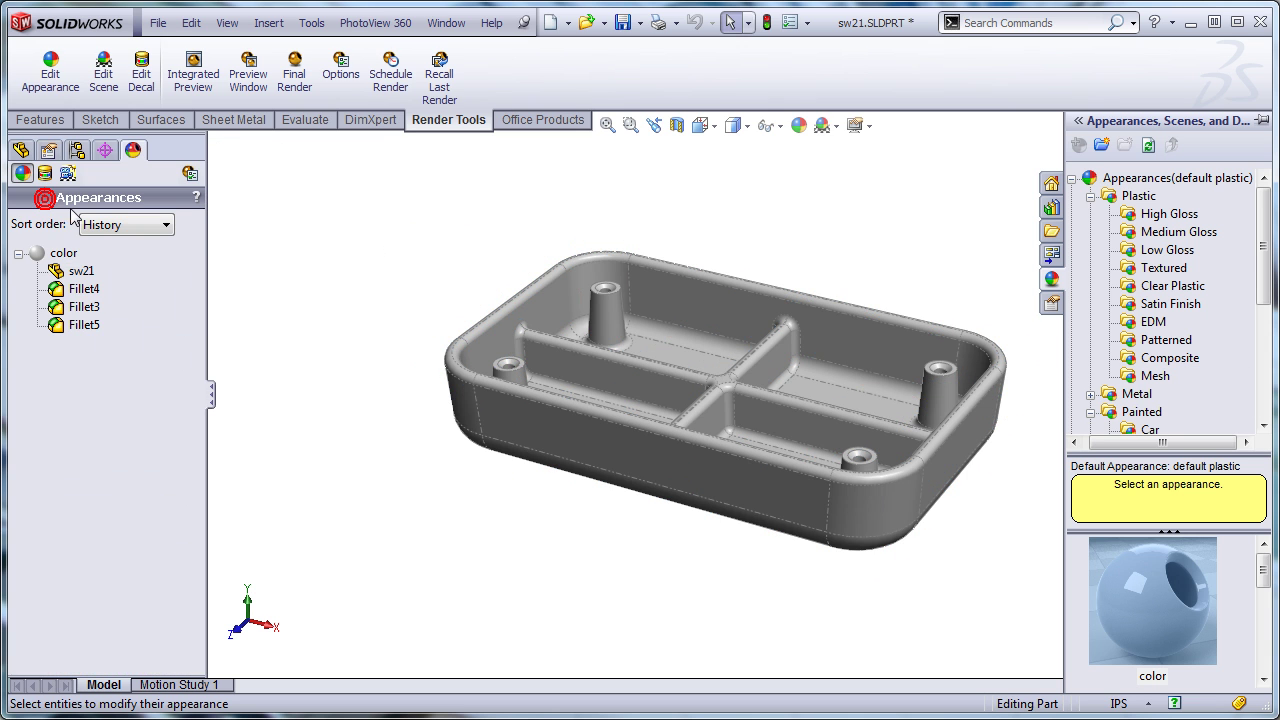
Delete the color appearance assignments of Fillet4, Fillet3 and Fillet5, keeping only the sw21 part entry
left_click(84, 289)
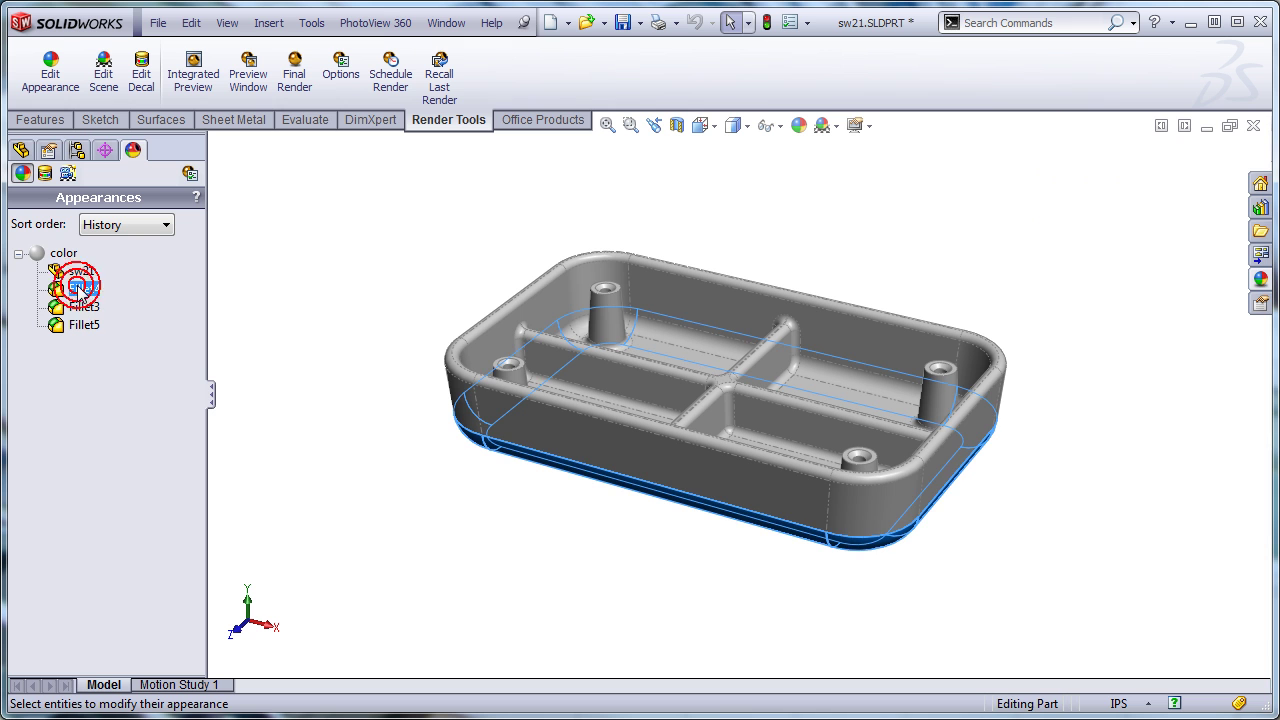
left_click(84, 325, "shift")
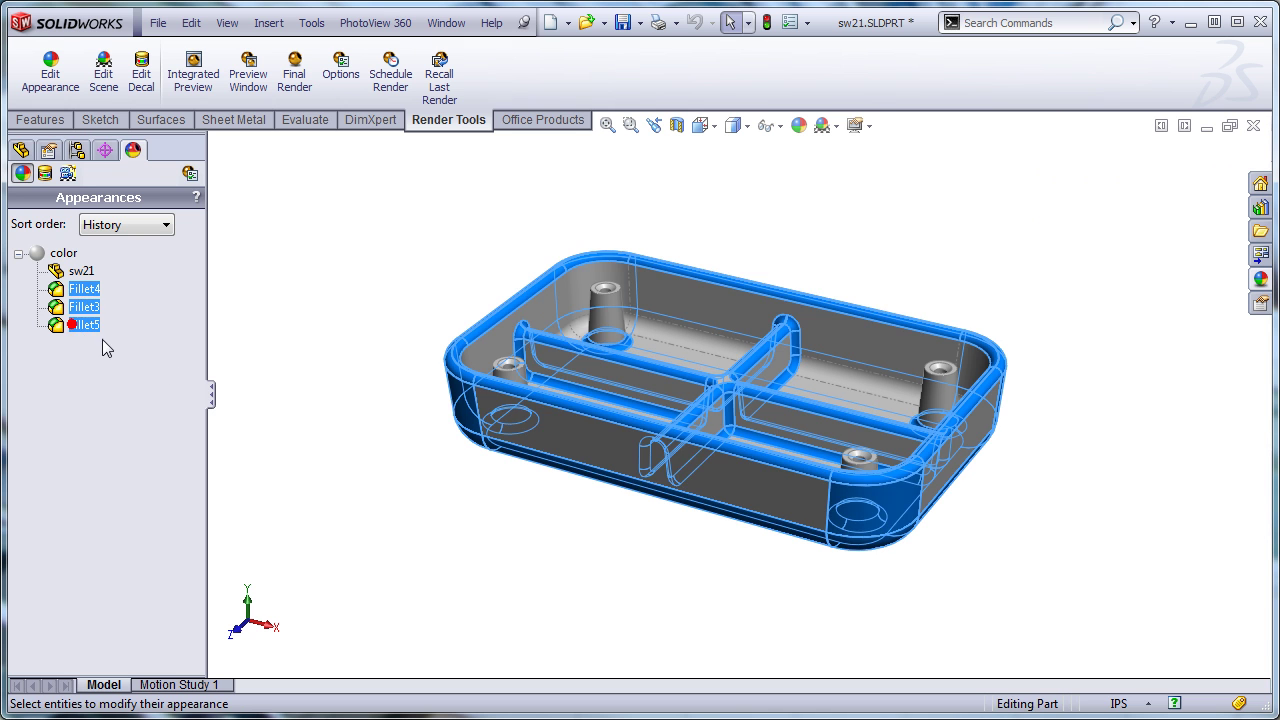
key("Delete")
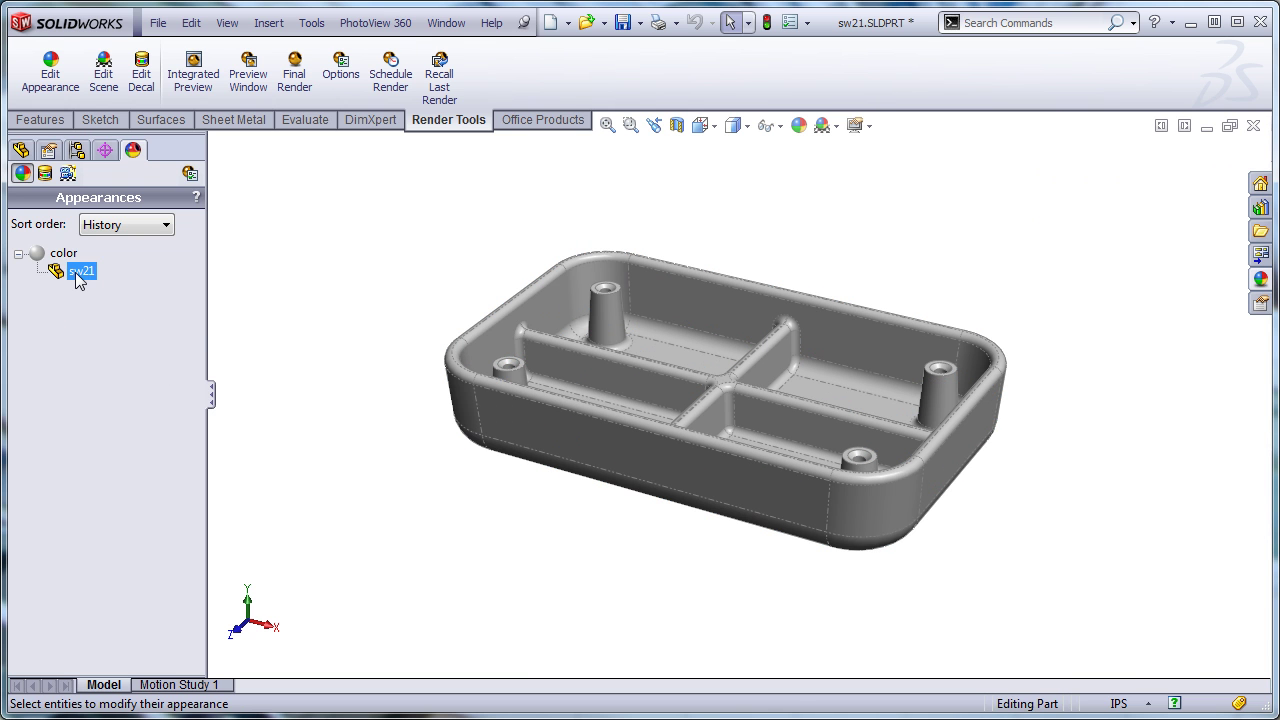
Try the large spark erosion appearance from the EDM plastics on the whole sw21 part
left_click(80, 276)
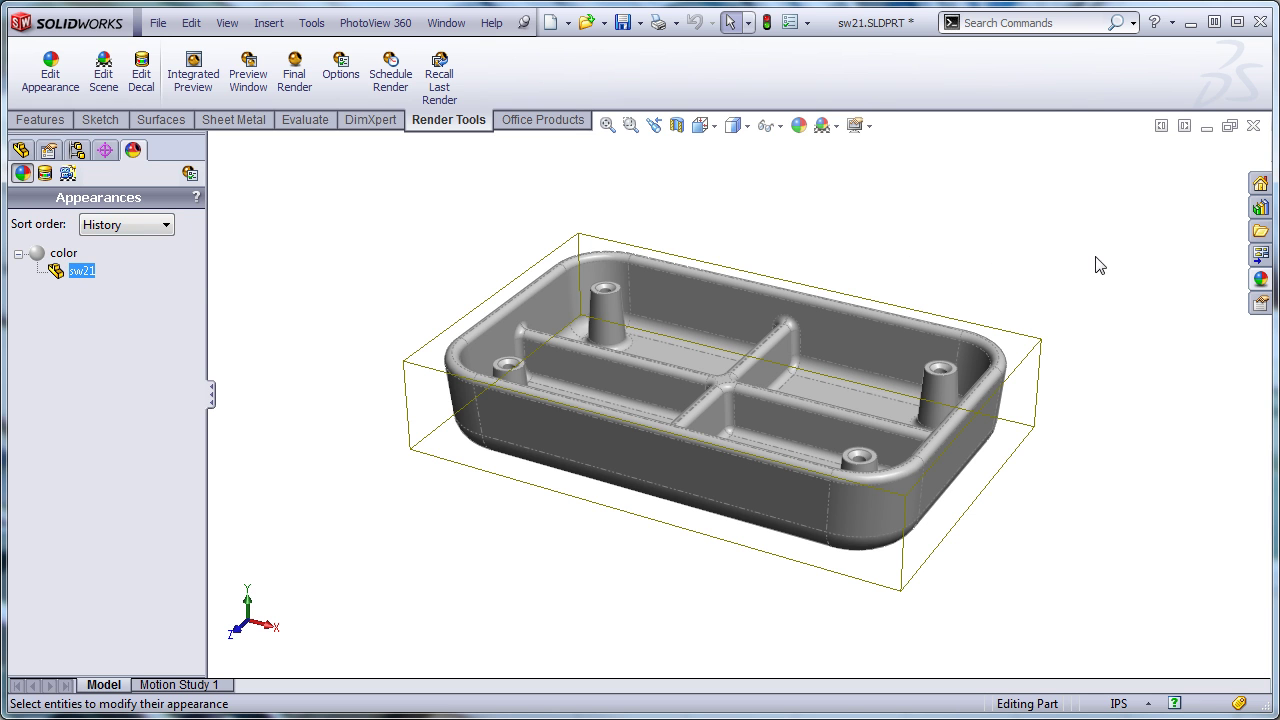
right_click(55, 272)
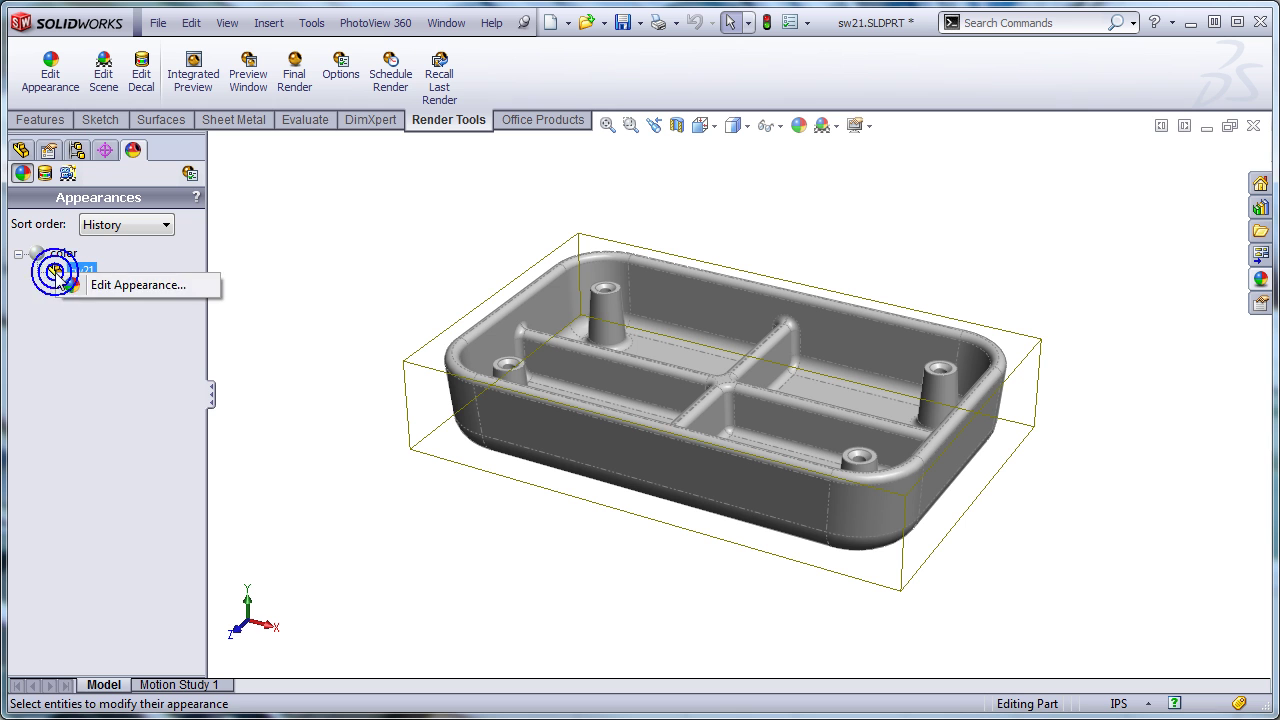
left_click(104, 286)
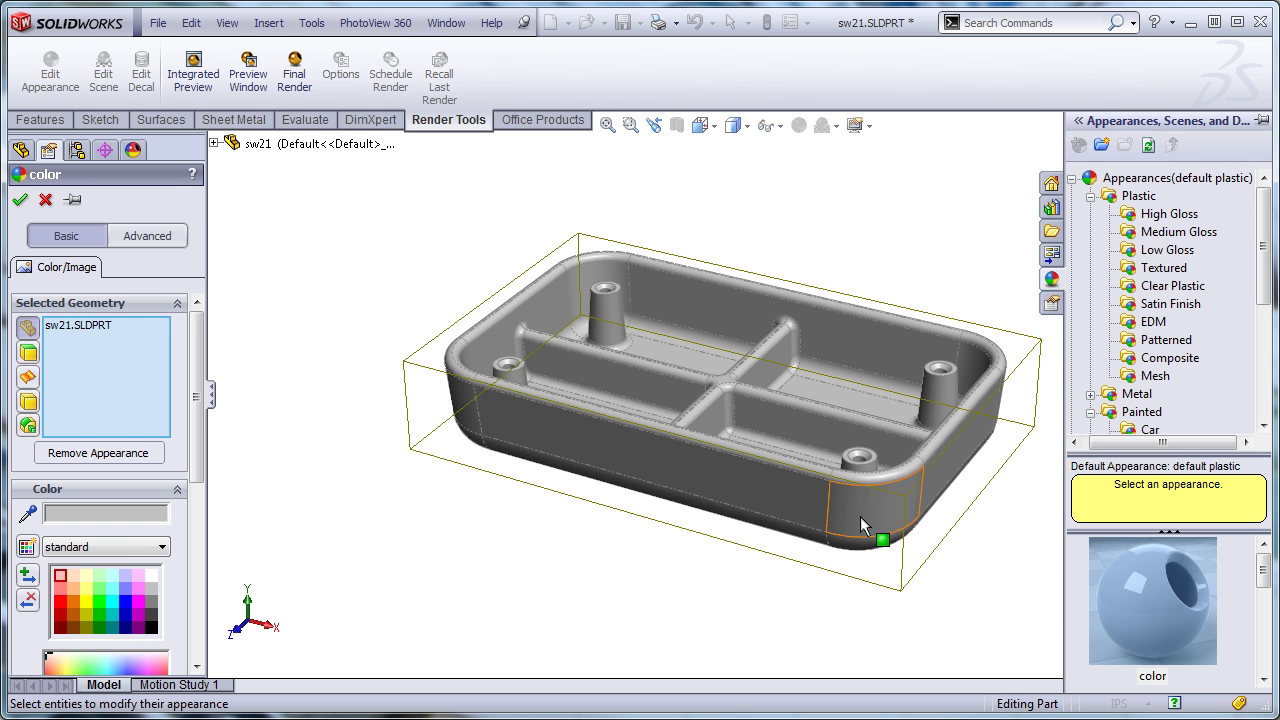
left_click(1150, 322)
double_click(1152, 582)
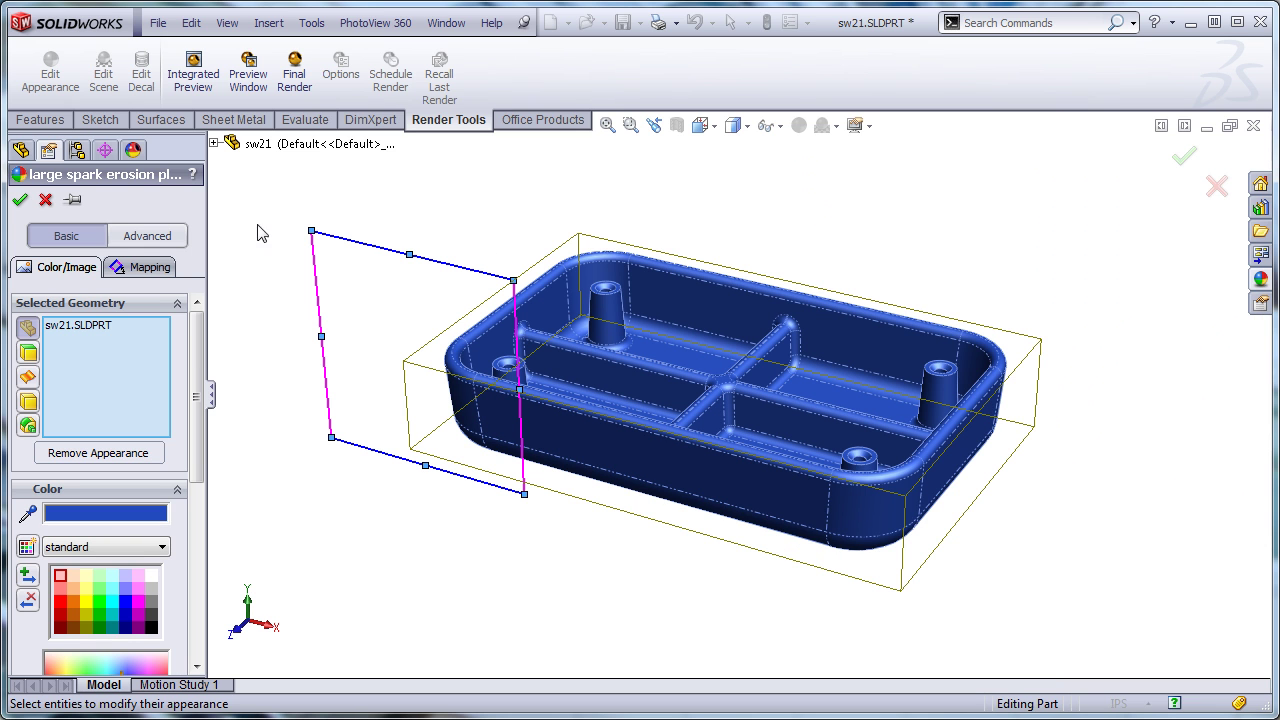
left_click(45, 199)
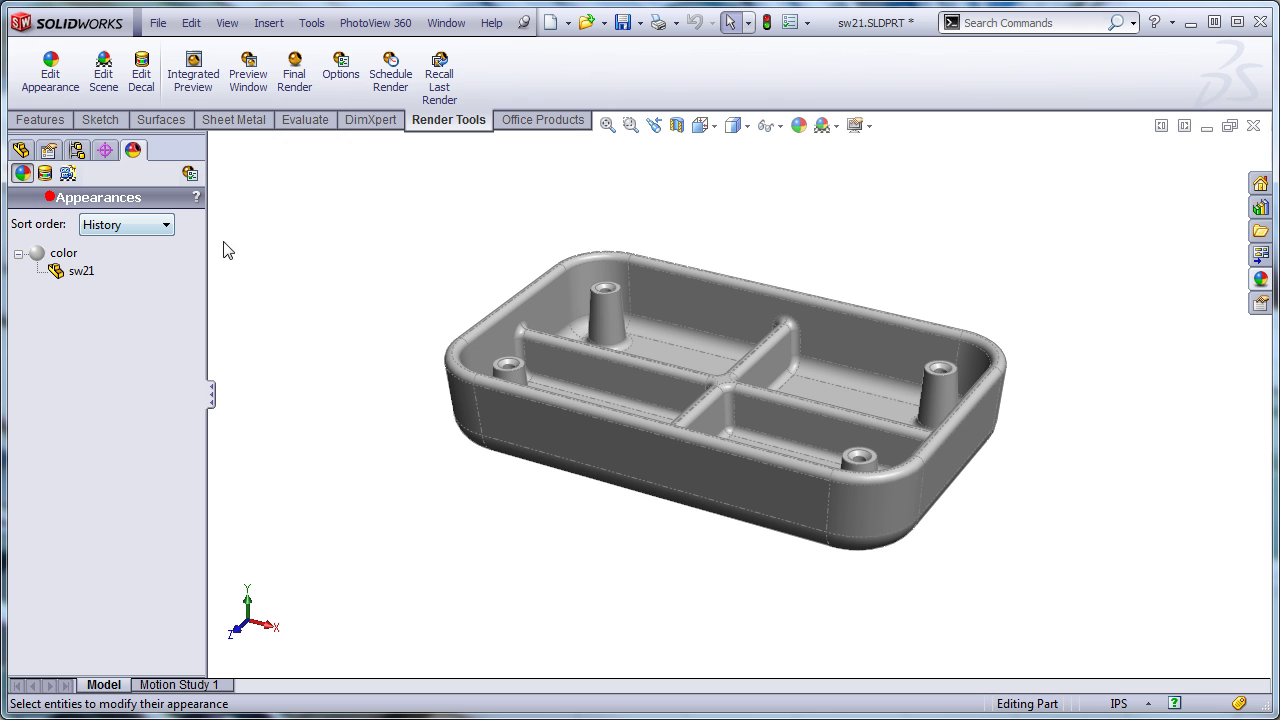
Apply the large spark erosion plastic blue appearance from the EDM plastics to the whole sw21 part
left_click(58, 255)
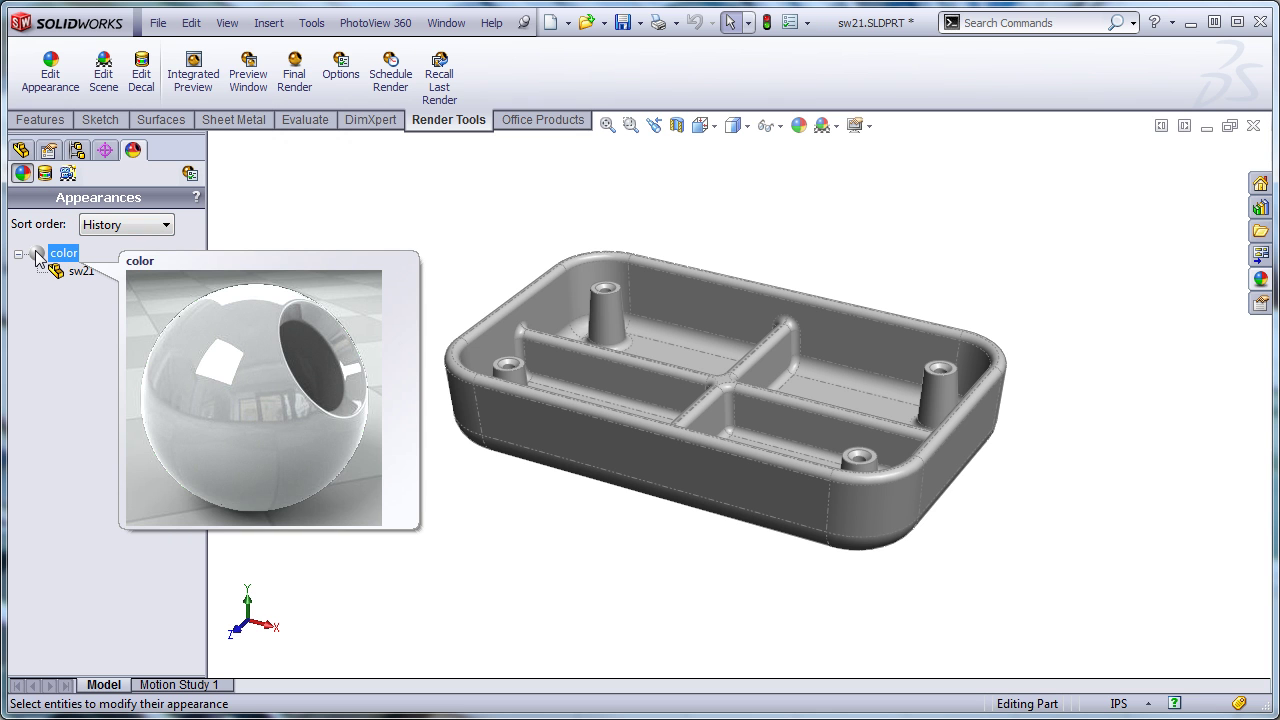
right_click(38, 258)
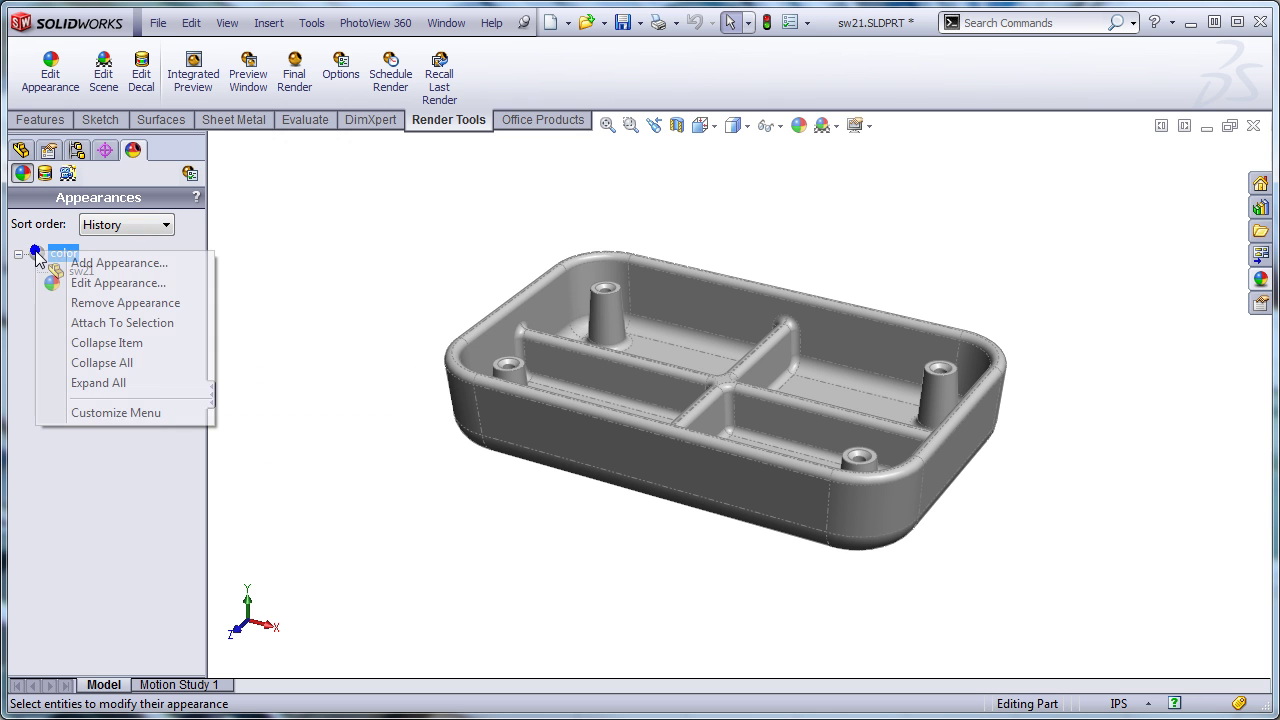
left_click(104, 284)
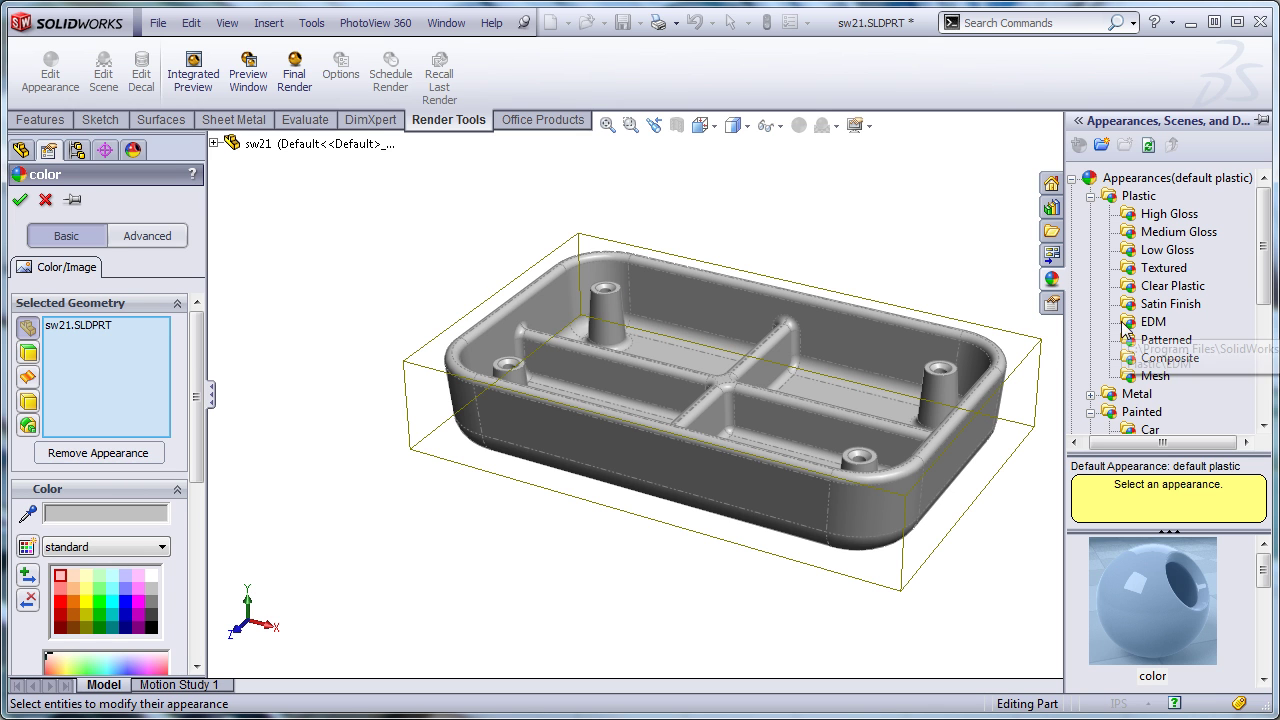
left_click(1142, 322)
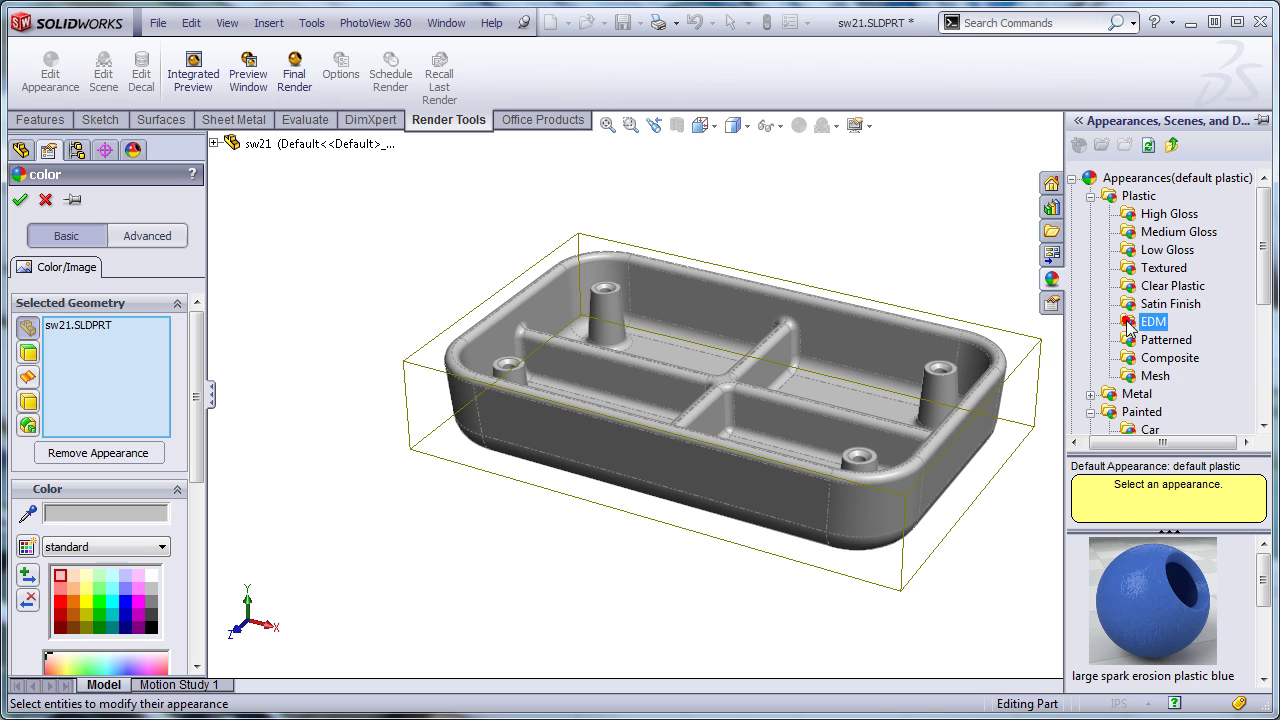
double_click(1151, 599)
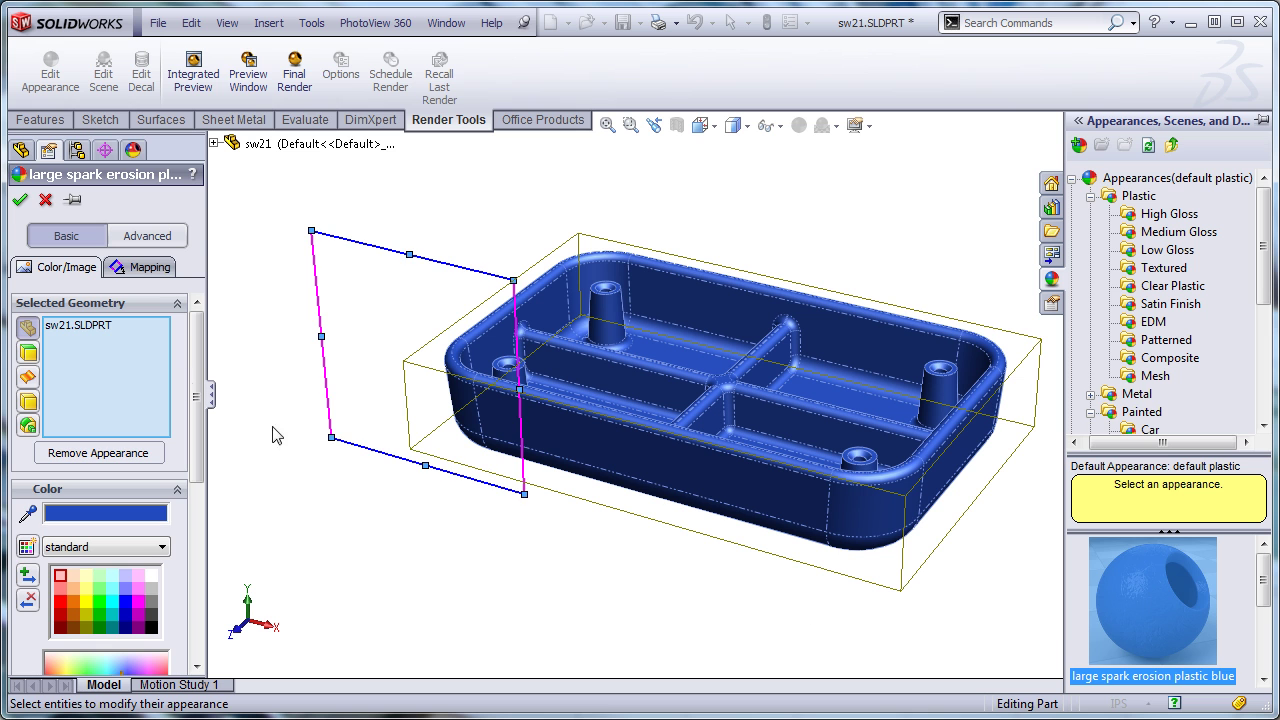
left_click(19, 199)
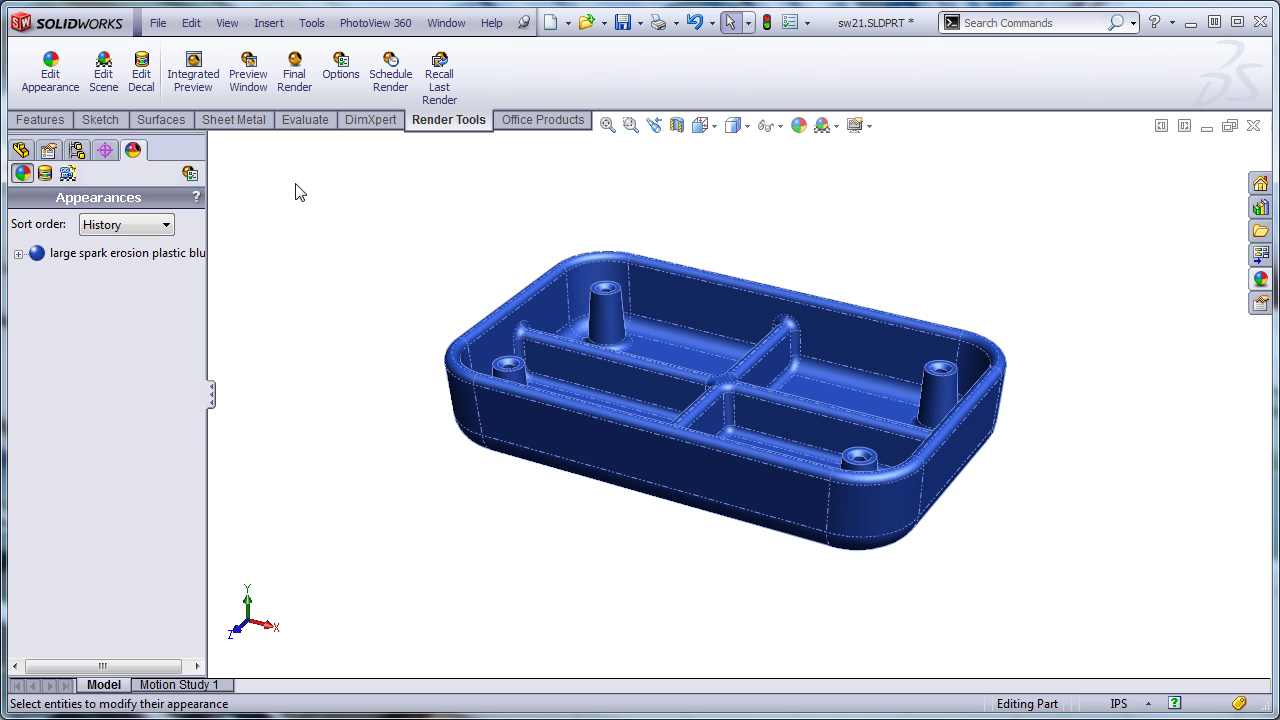
Preview the tray's rendering in a separate PhotoView 360 window, then close the preview
left_click(252, 88)
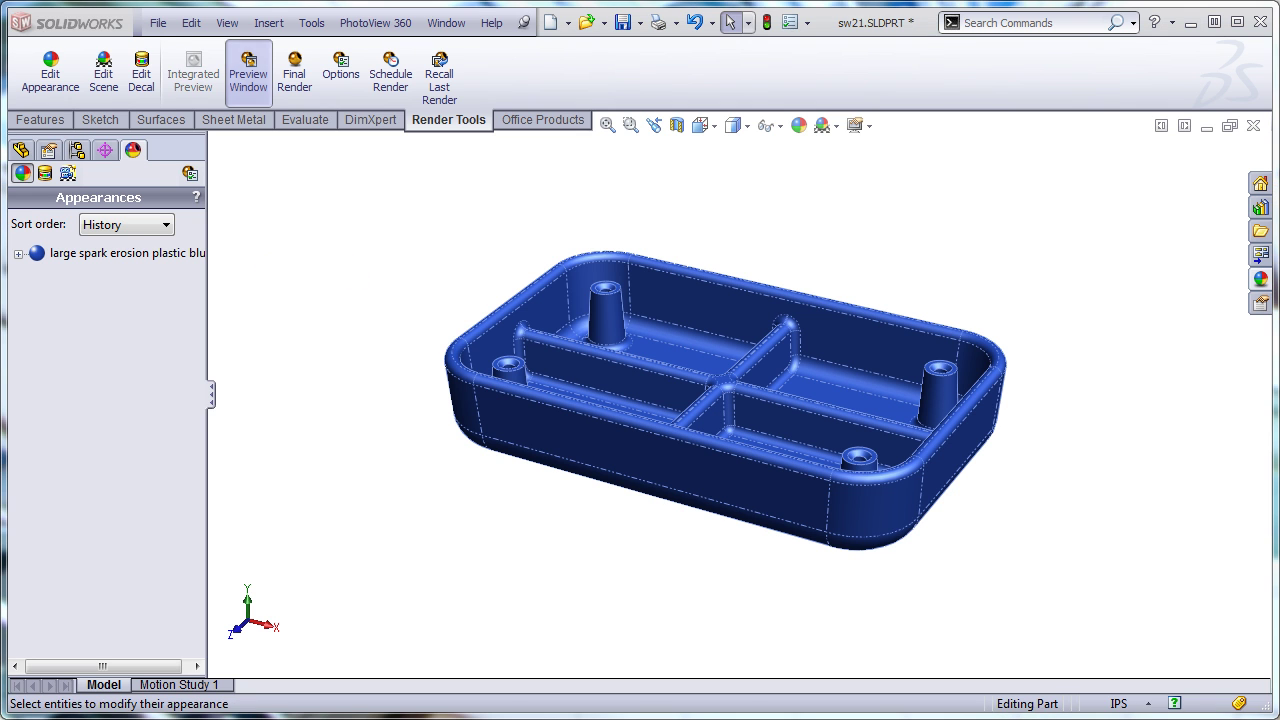
left_click_drag(1200, 195, 812, 60)
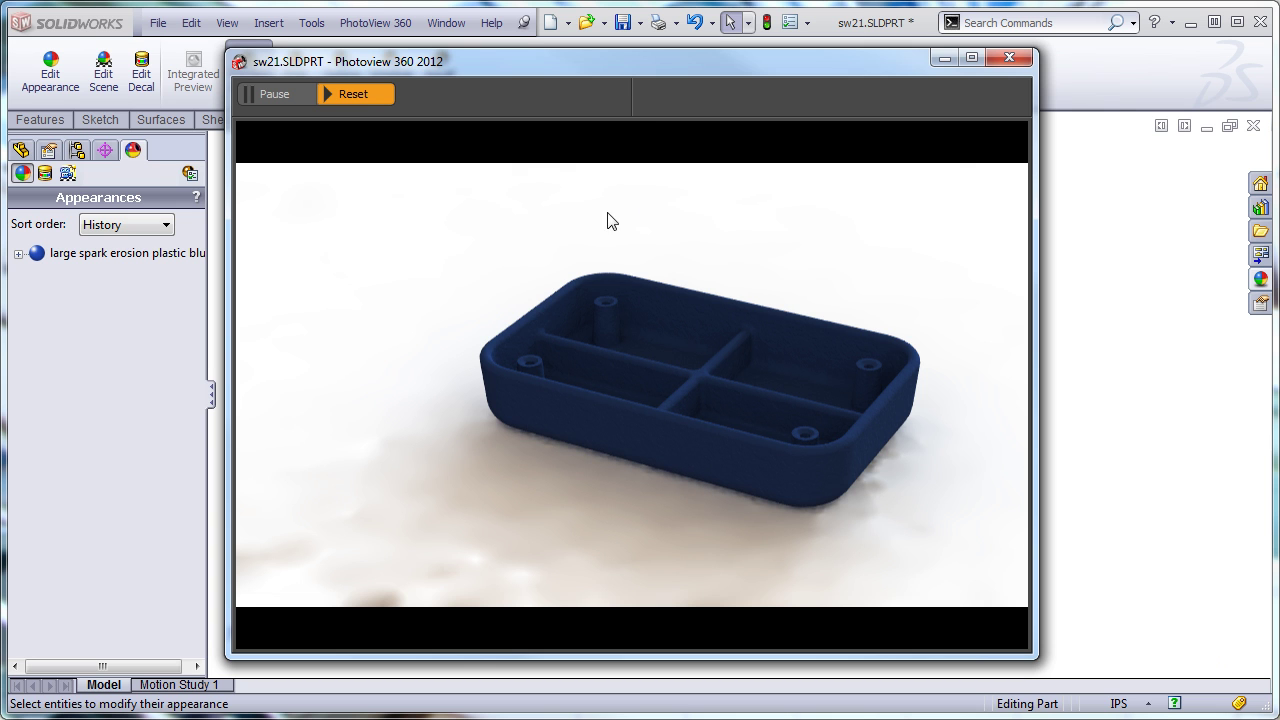
left_click(1010, 58)
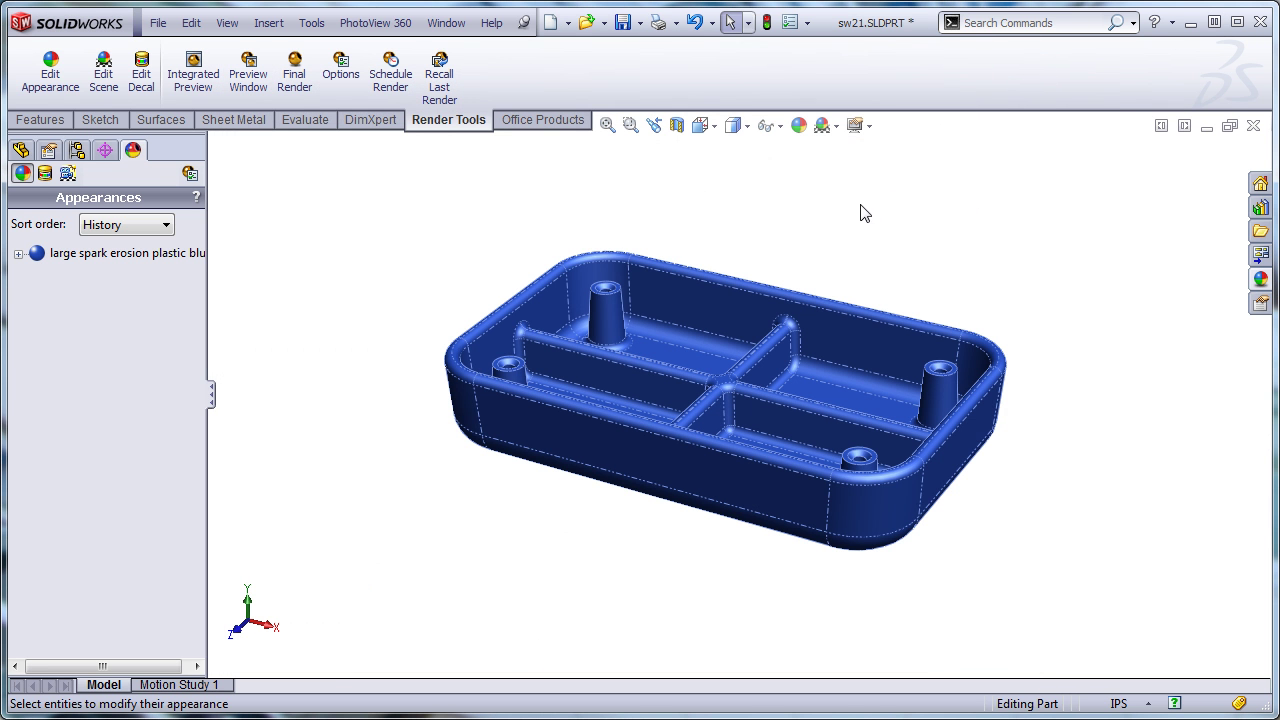
Apply the Warm Kitchen scene and check the tray in a PhotoView 360 preview window
left_click(824, 128)
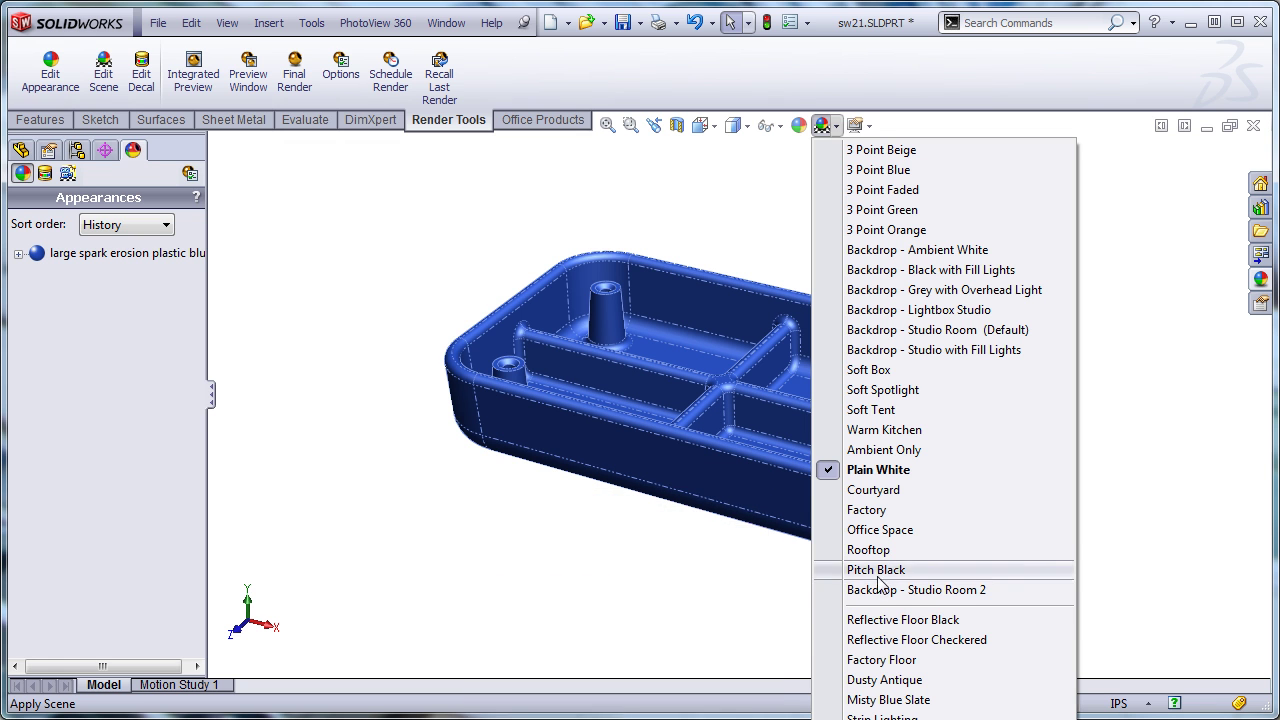
left_click(868, 432)
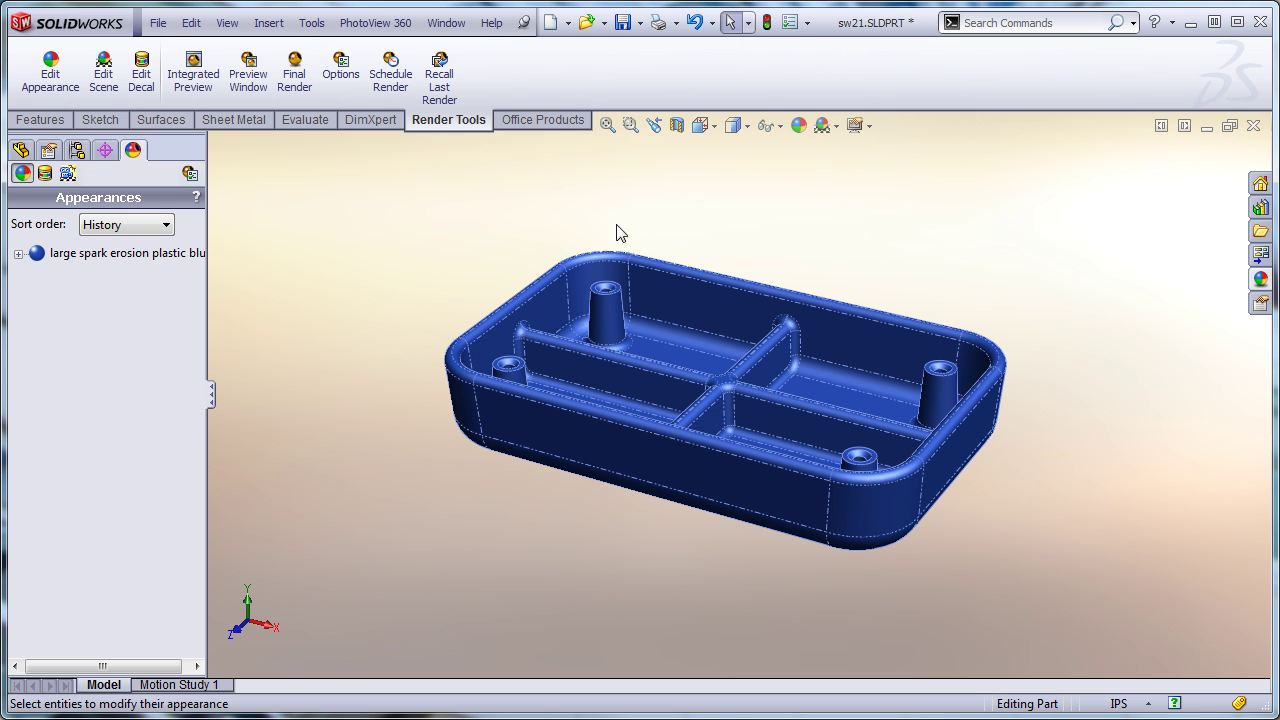
left_click(252, 78)
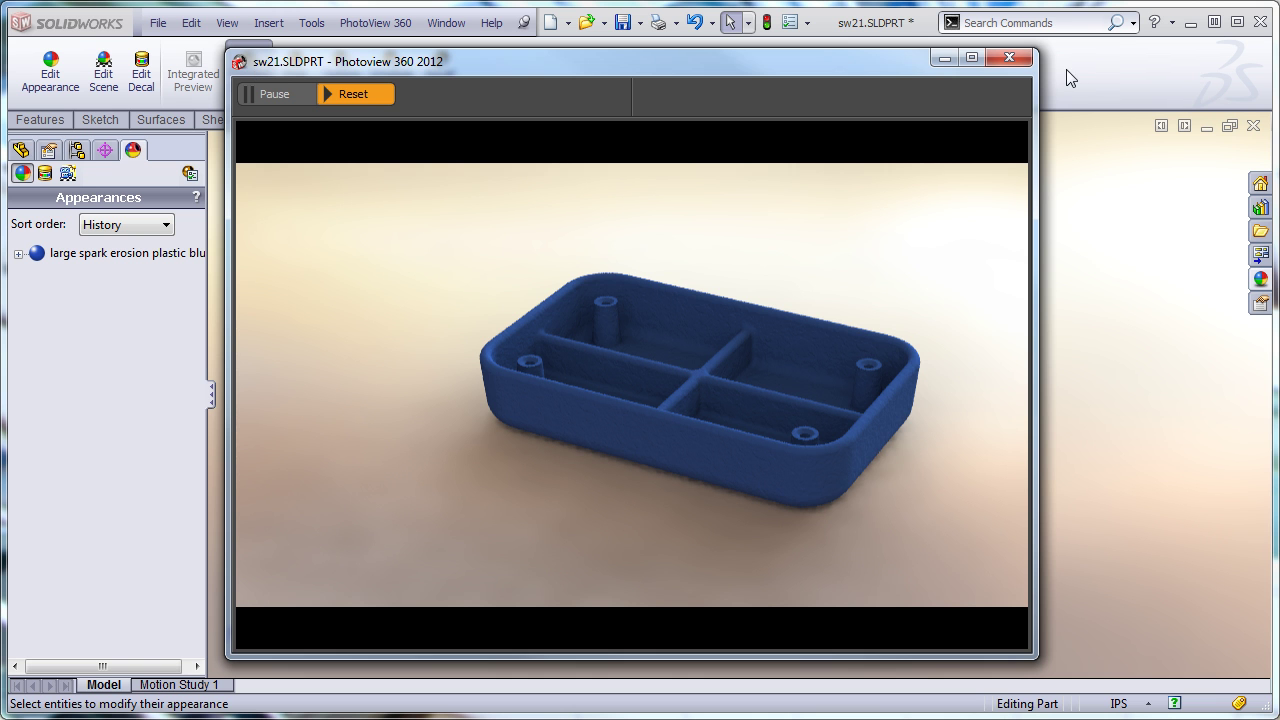
left_click(1010, 58)
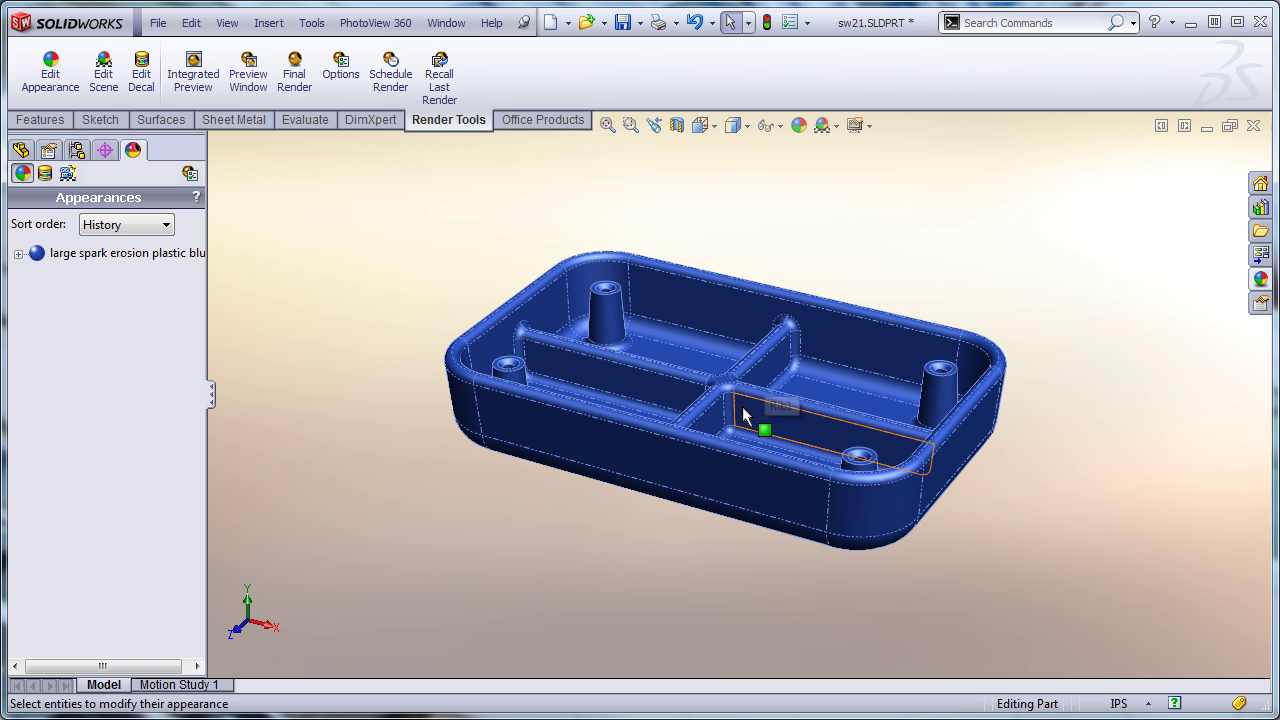
Apply the blue high gloss plastic appearance to the countersunk screw hole faces on all four bosses
middle_click_drag(742, 406, 742, 400)
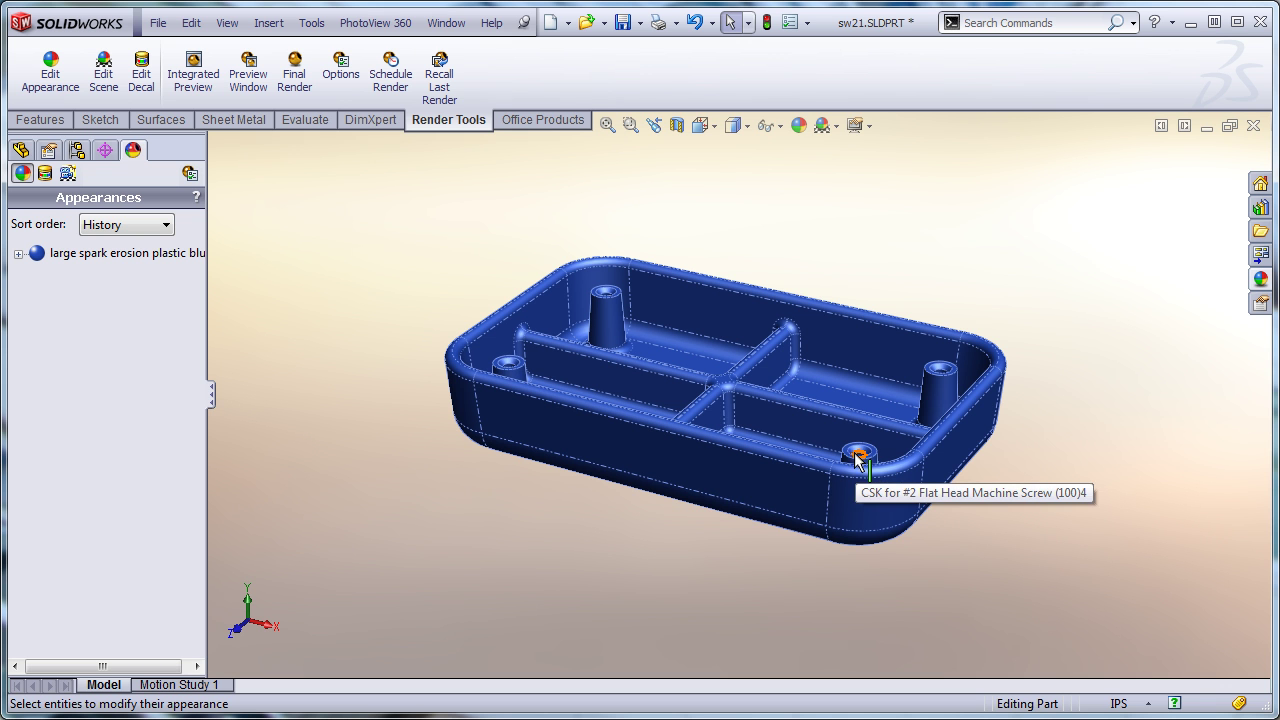
scroll(776, 428, "down", 3)
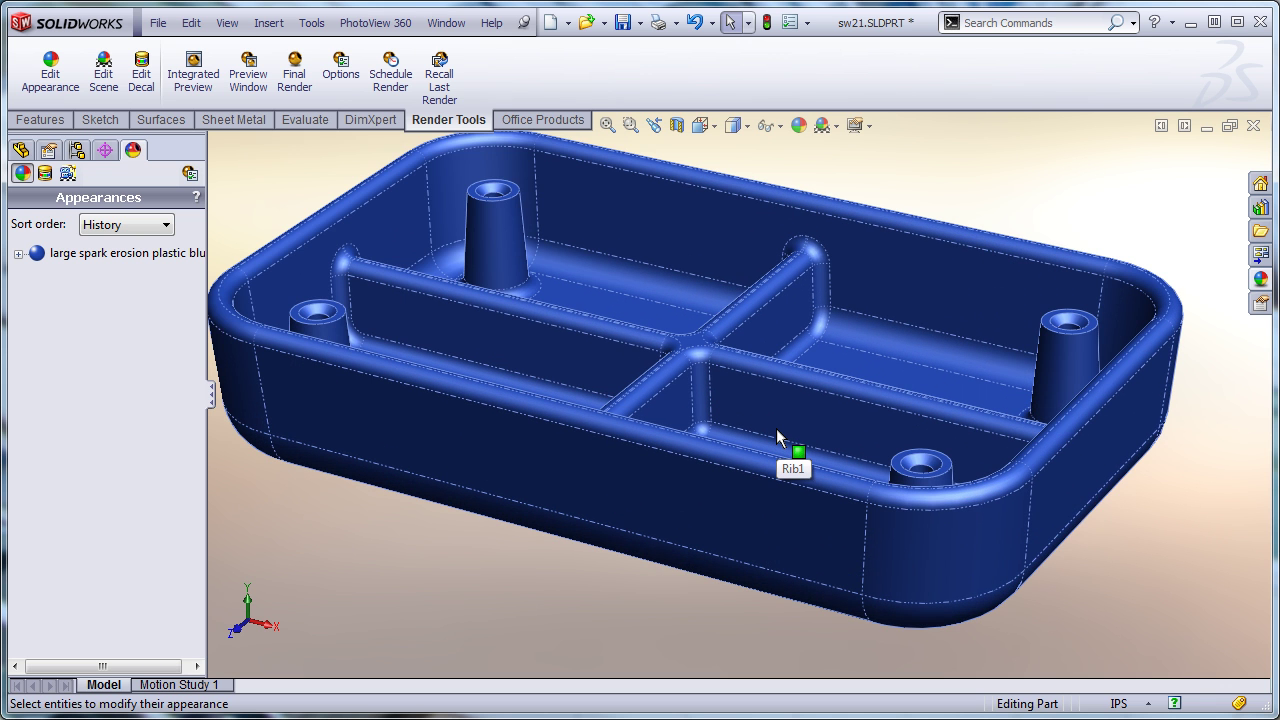
scroll(776, 428, "down", 2)
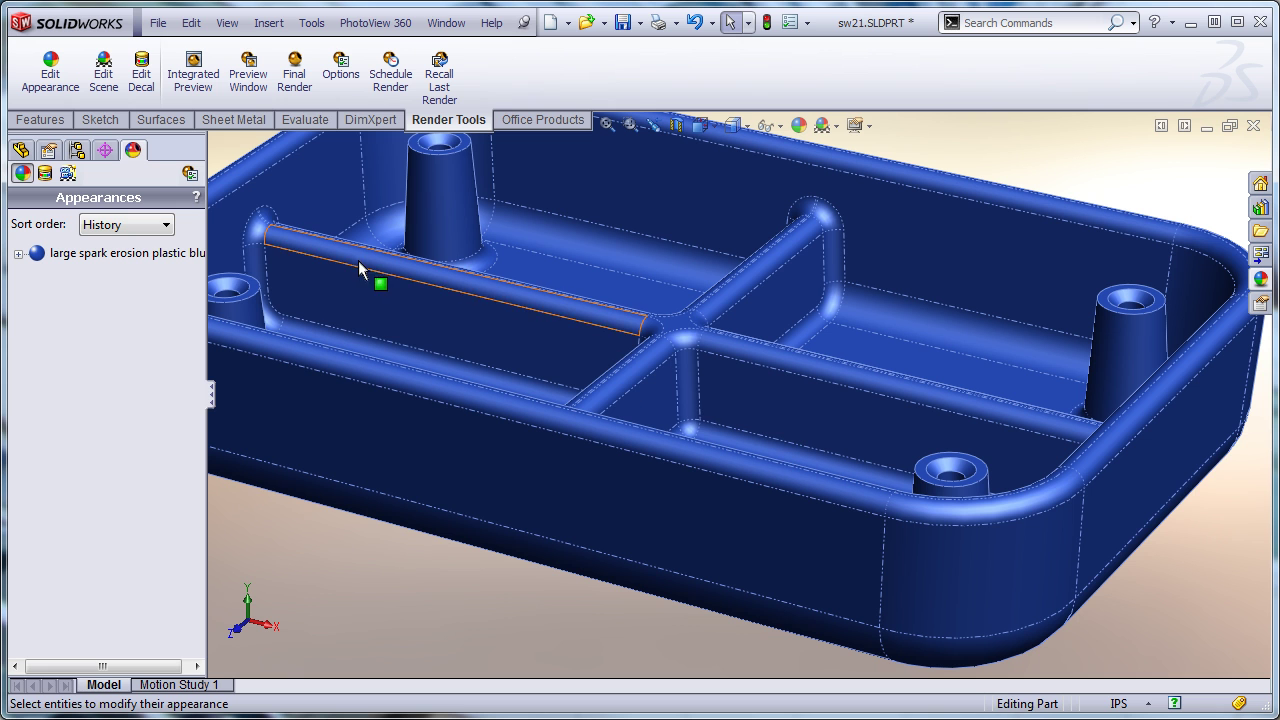
left_click(228, 300)
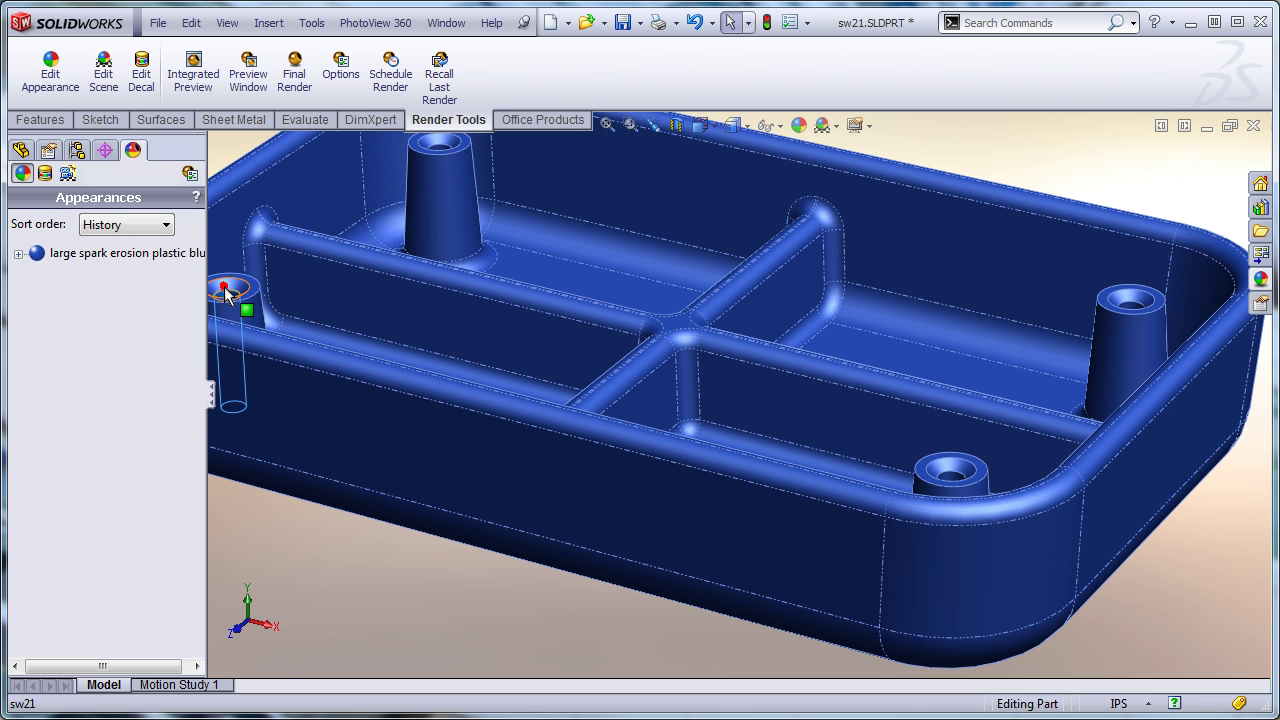
left_click(240, 287)
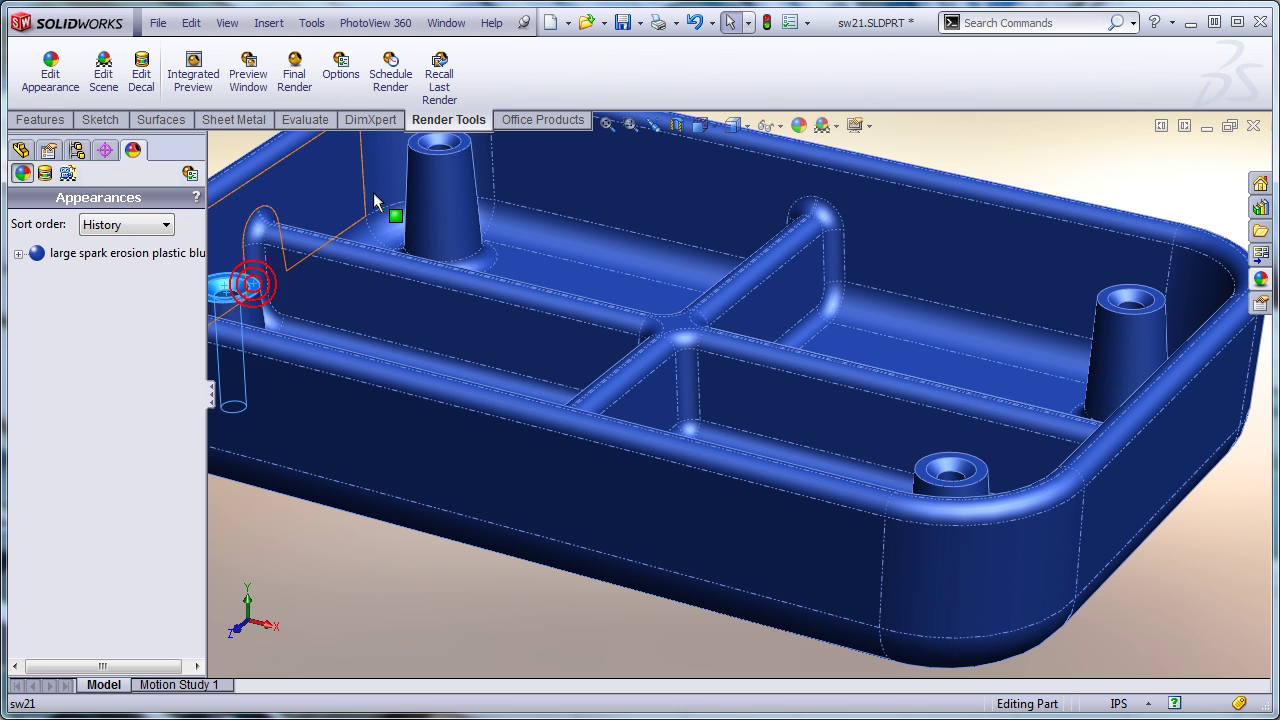
left_click(436, 148)
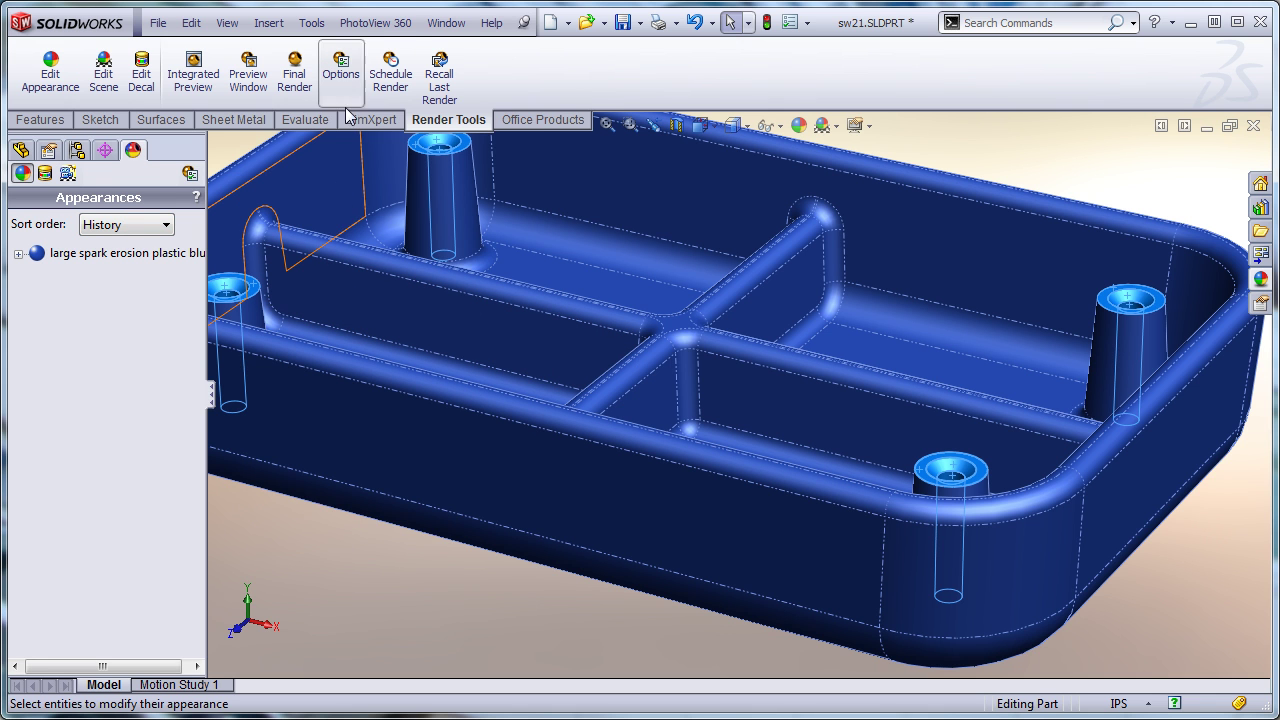
left_click(370, 22)
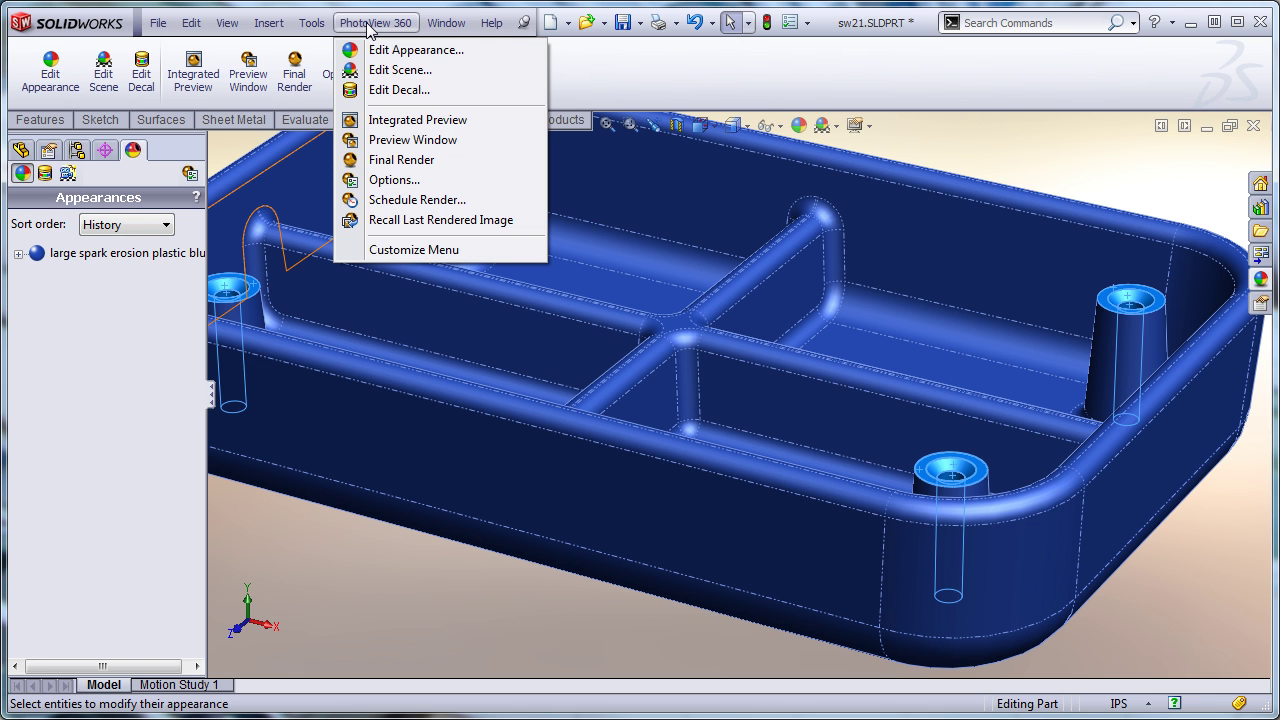
left_click(390, 50)
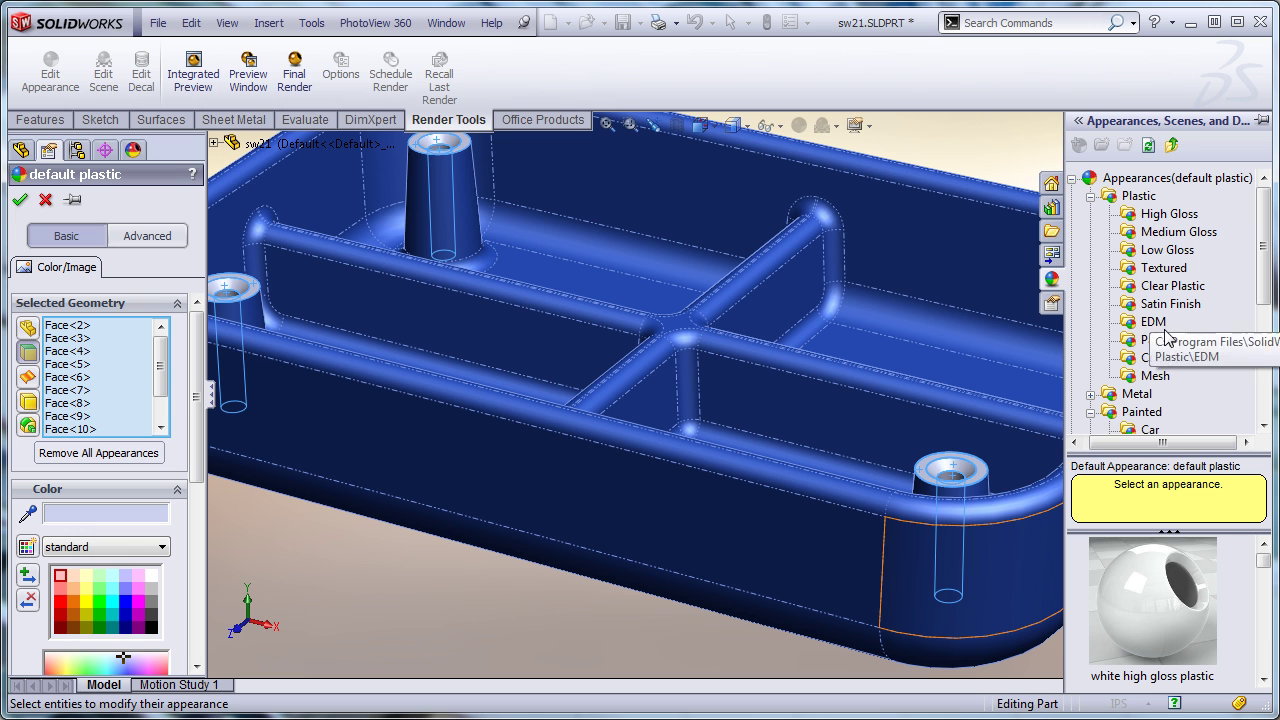
left_click(1158, 216)
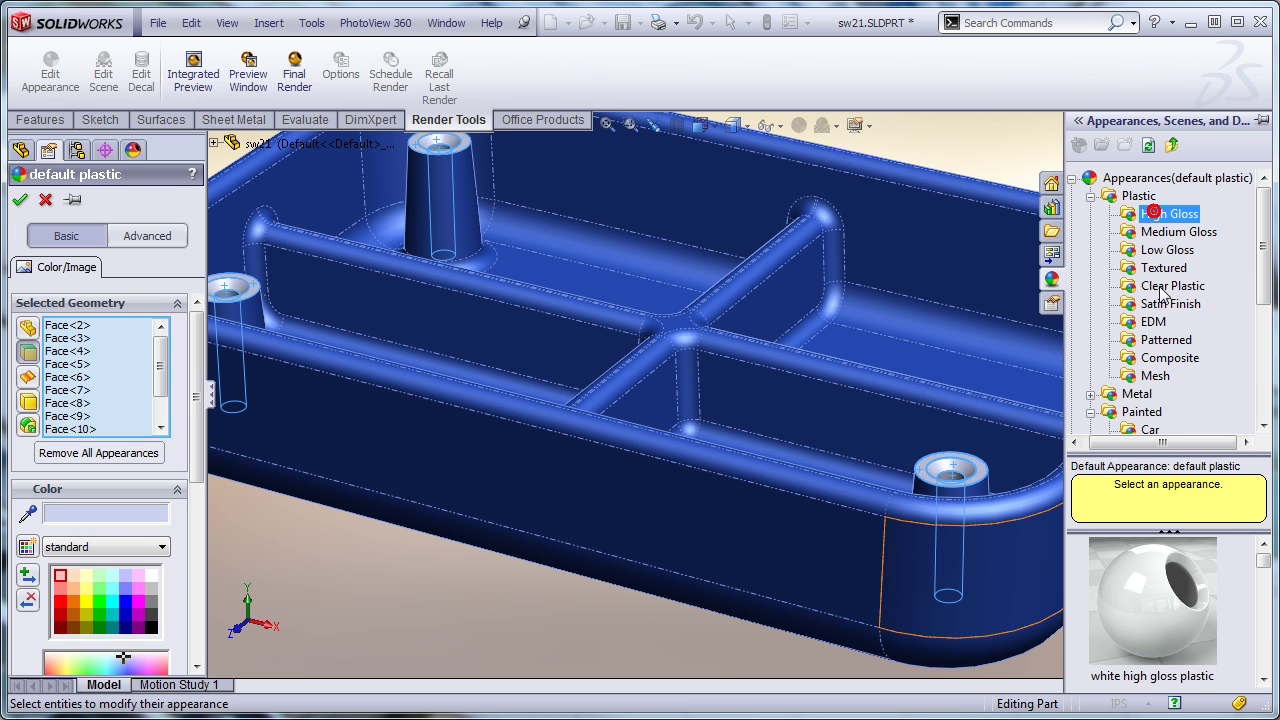
left_click_drag(1263, 560, 1264, 627)
left_click(1134, 602)
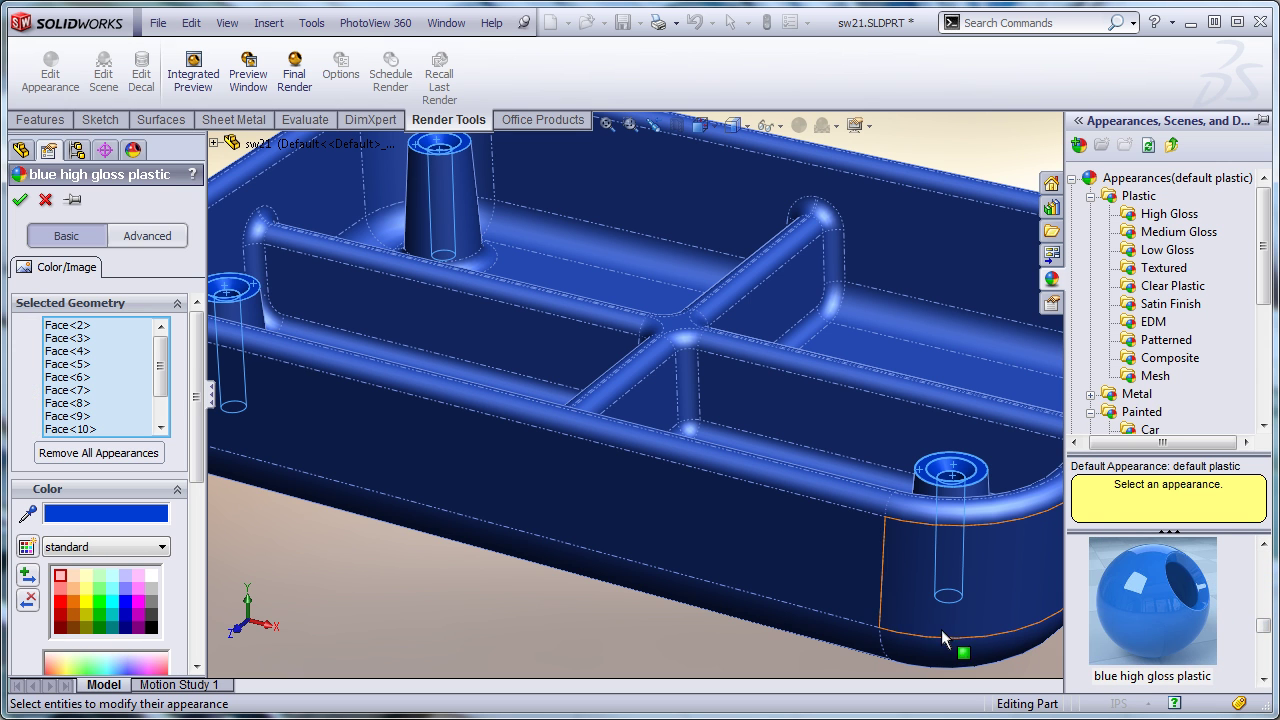
left_click(19, 199)
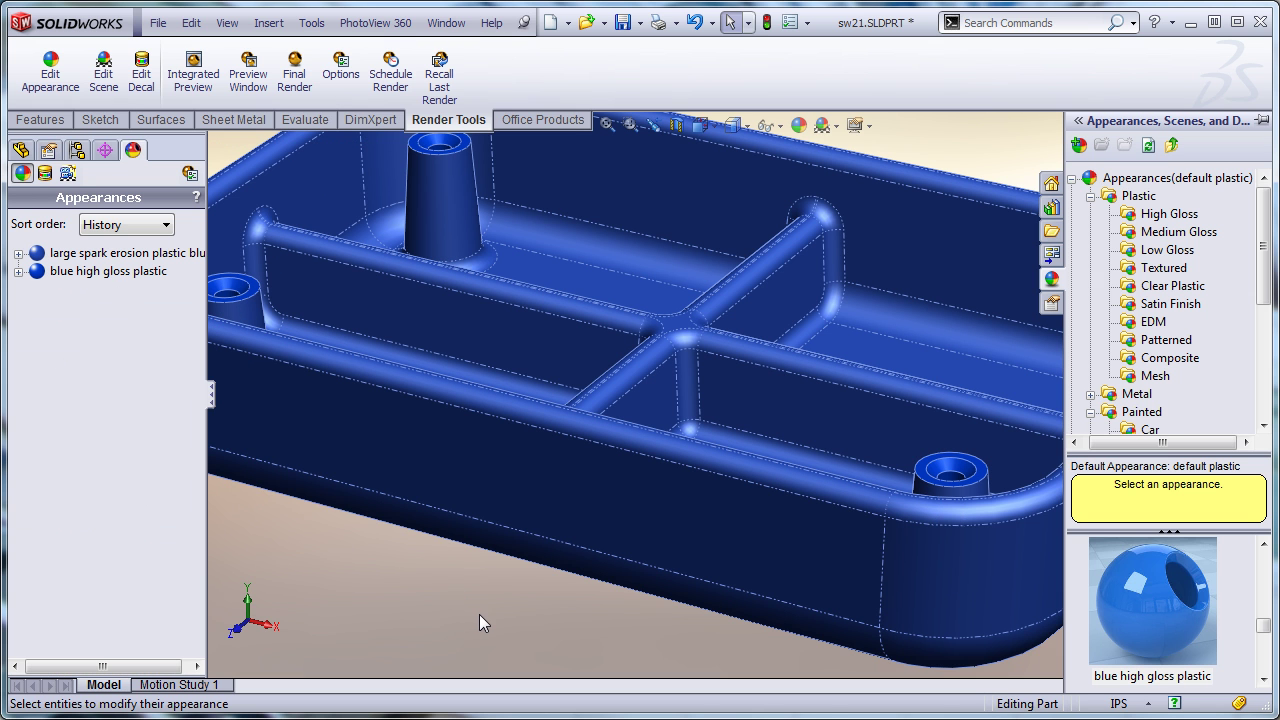
left_click(674, 632)
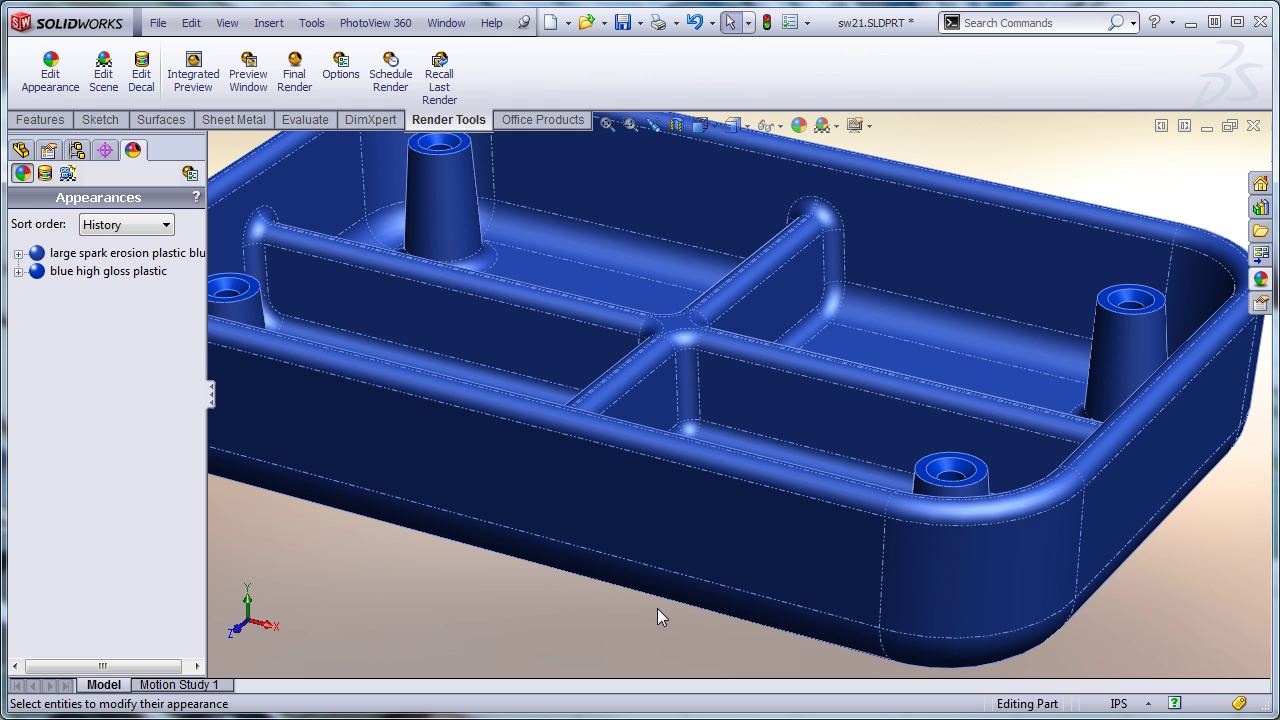
Frame the whole tray and inspect the glossy boss holes against the textured body in a PhotoView 360 preview window
key("f")
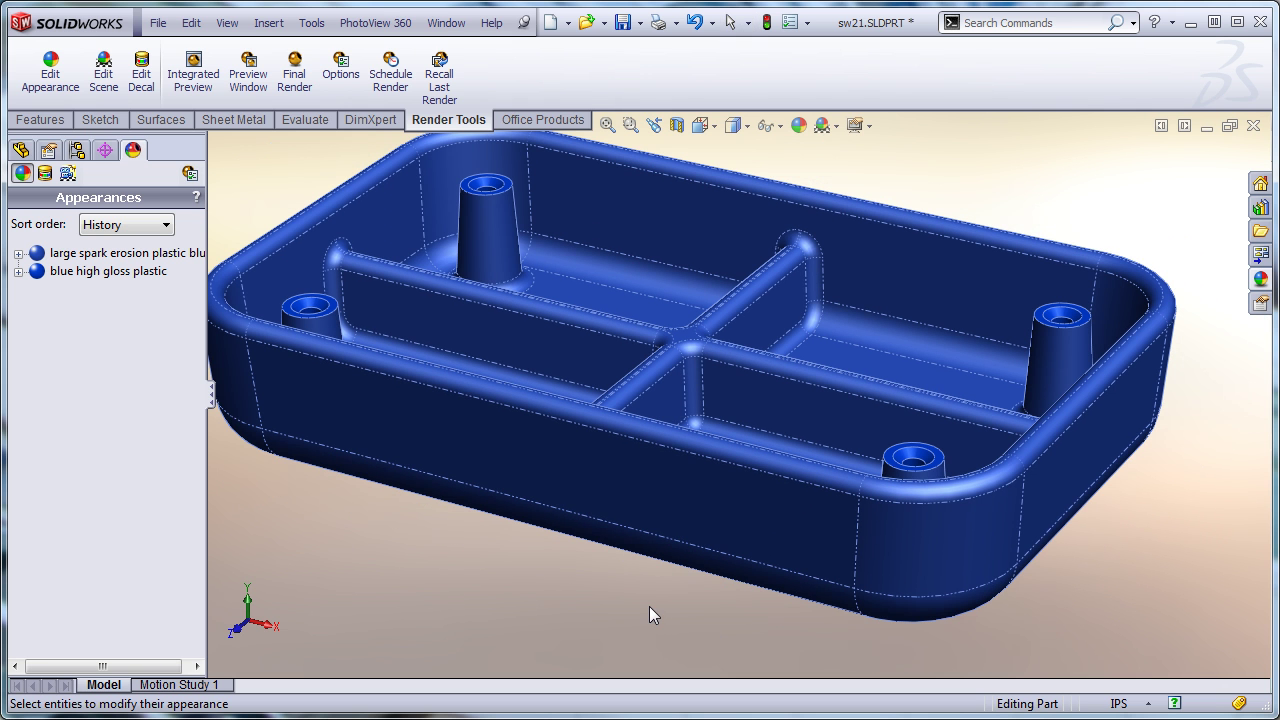
middle_click_drag(649, 606, 696, 639, "ctrl")
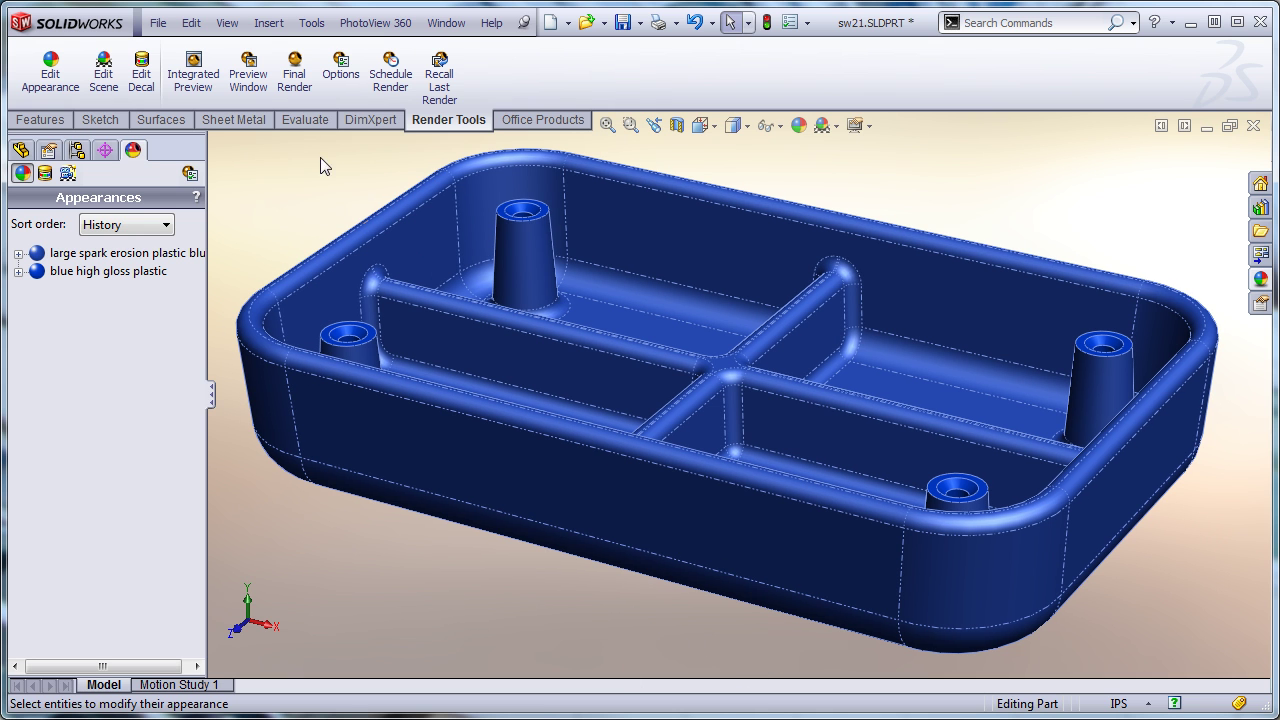
left_click(250, 77)
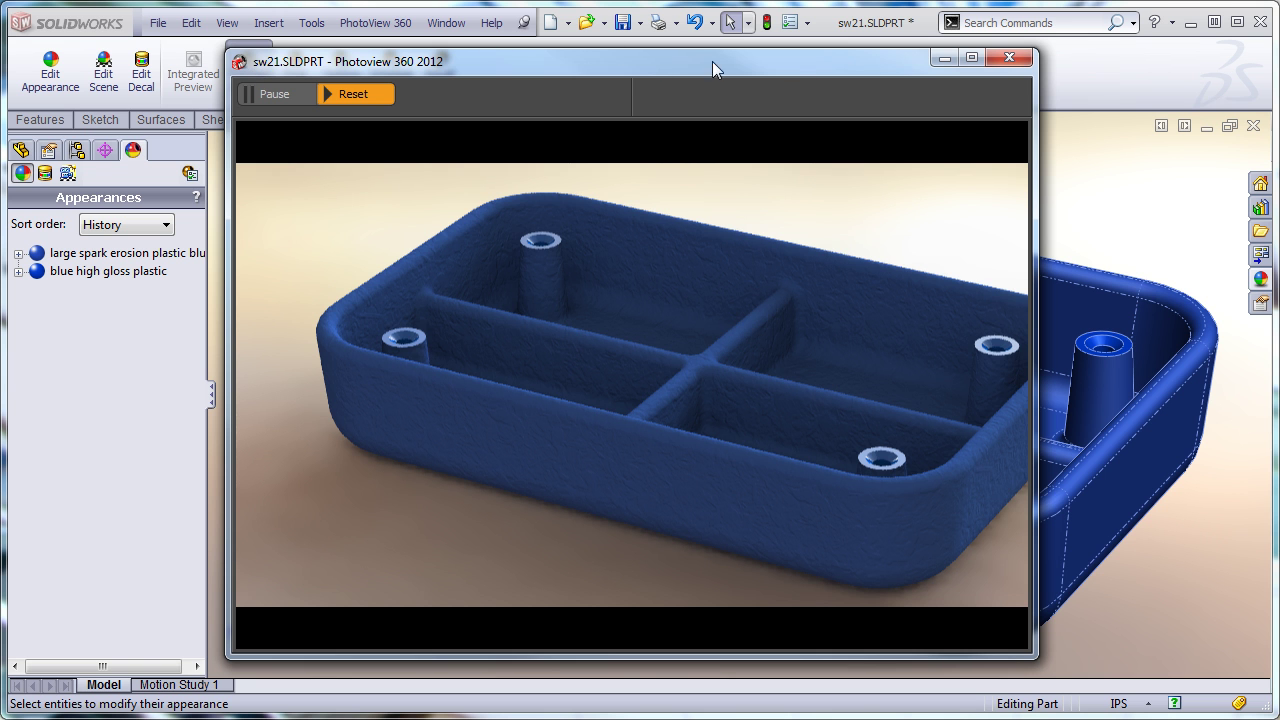
left_click(1010, 58)
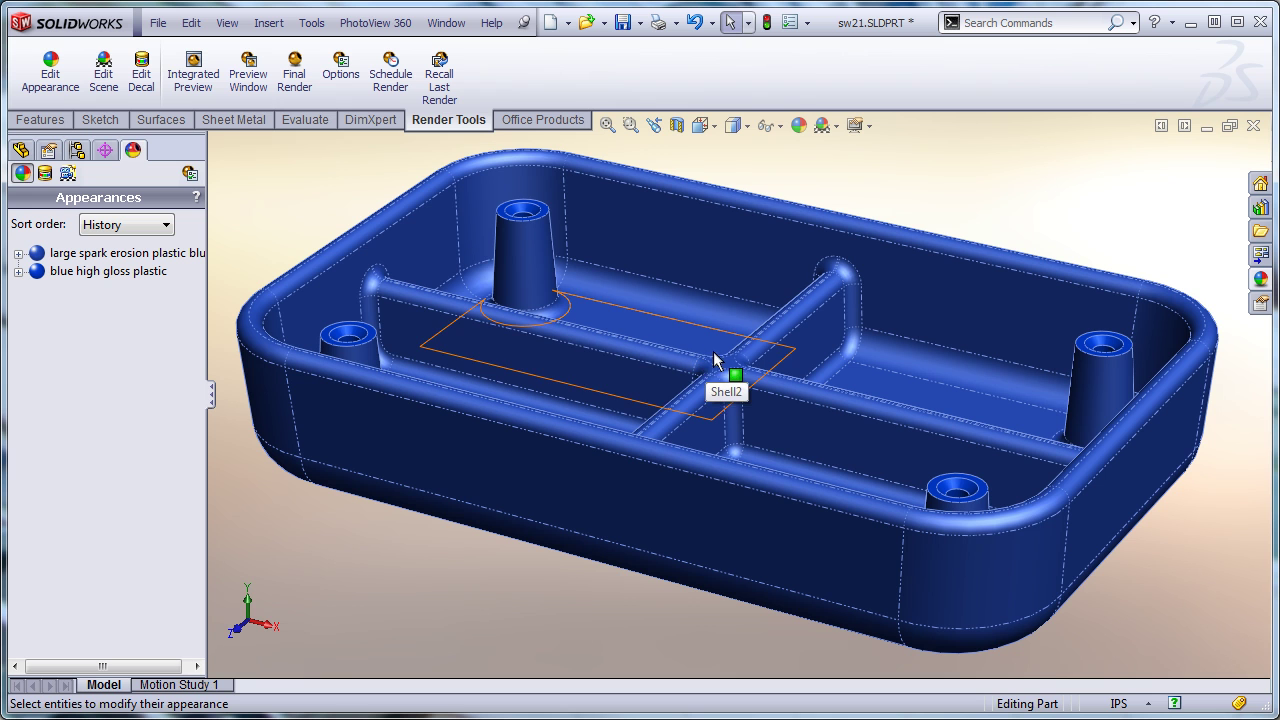
Set the PhotoView 360 output image to a custom size of 1600 by 1200 pixels
middle_click_drag(717, 360, 646, 357)
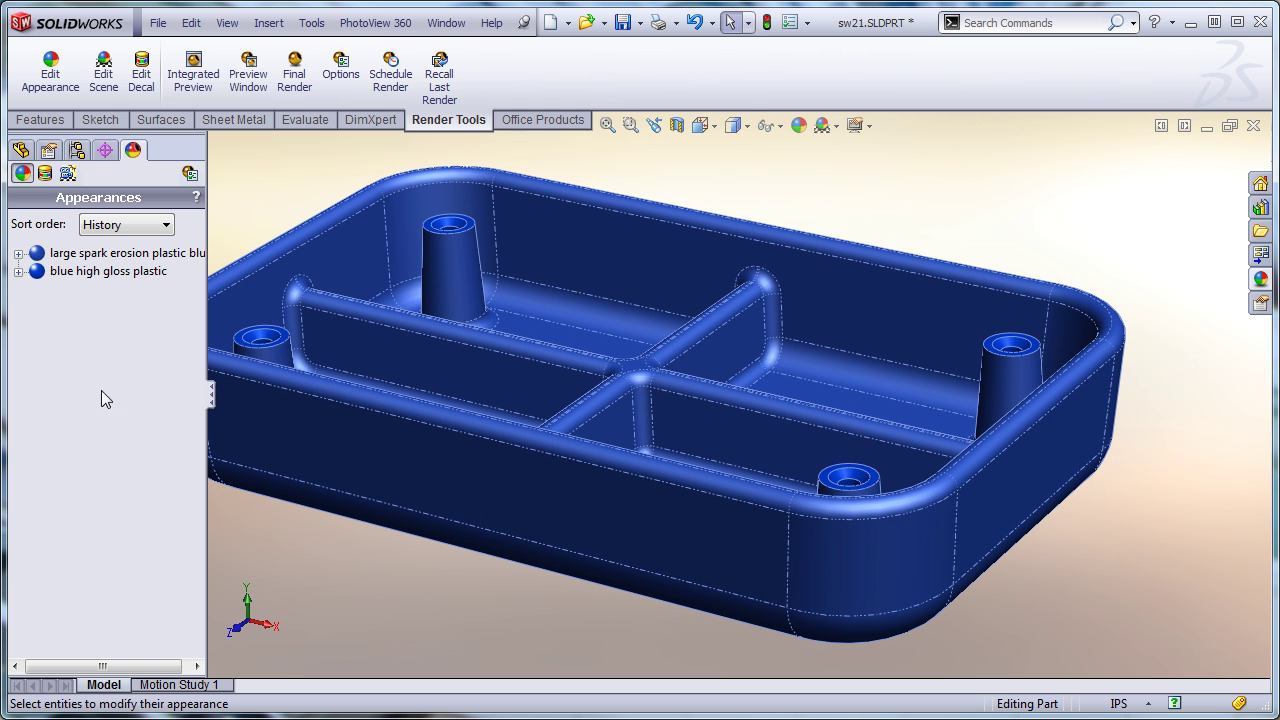
left_click(211, 397)
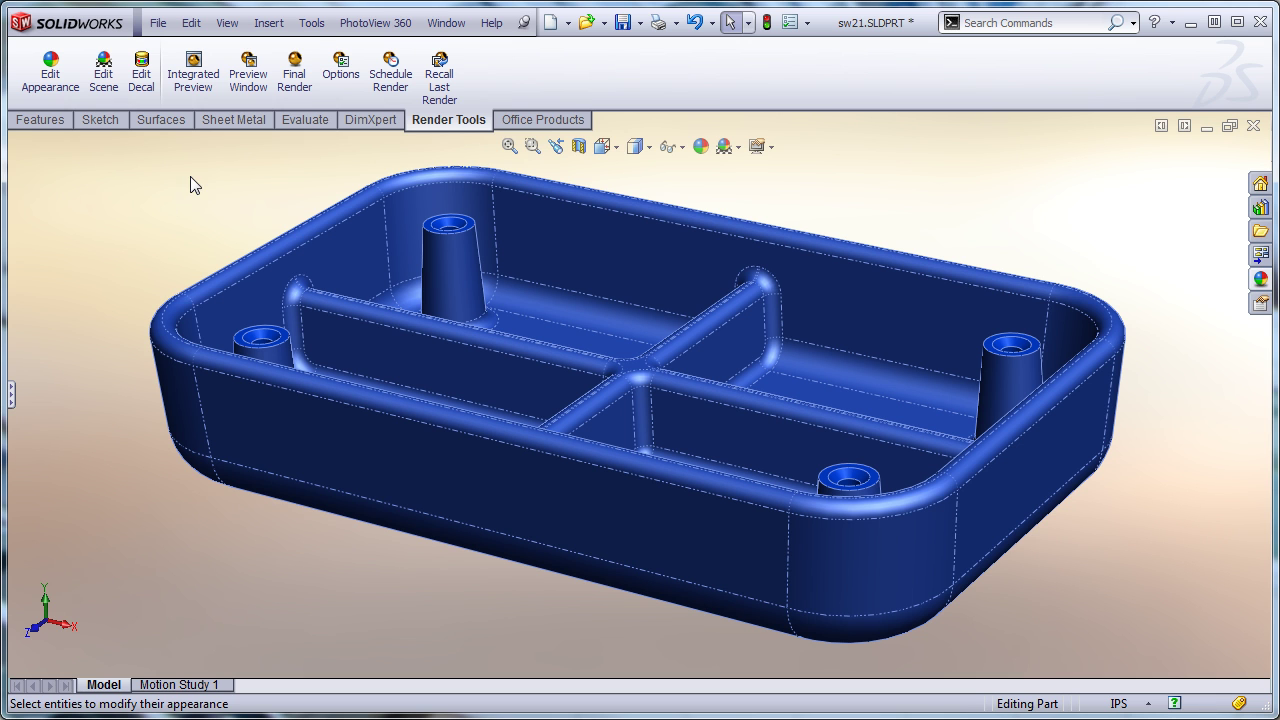
left_click(341, 70)
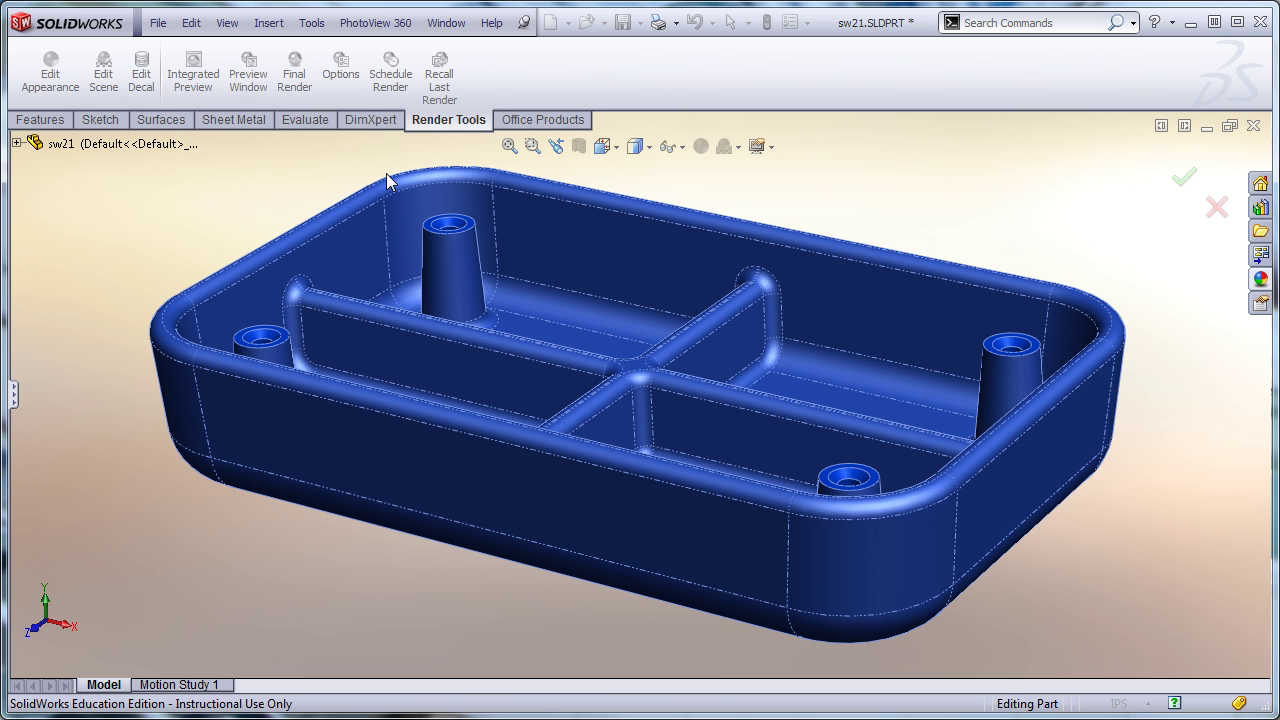
left_click(14, 396)
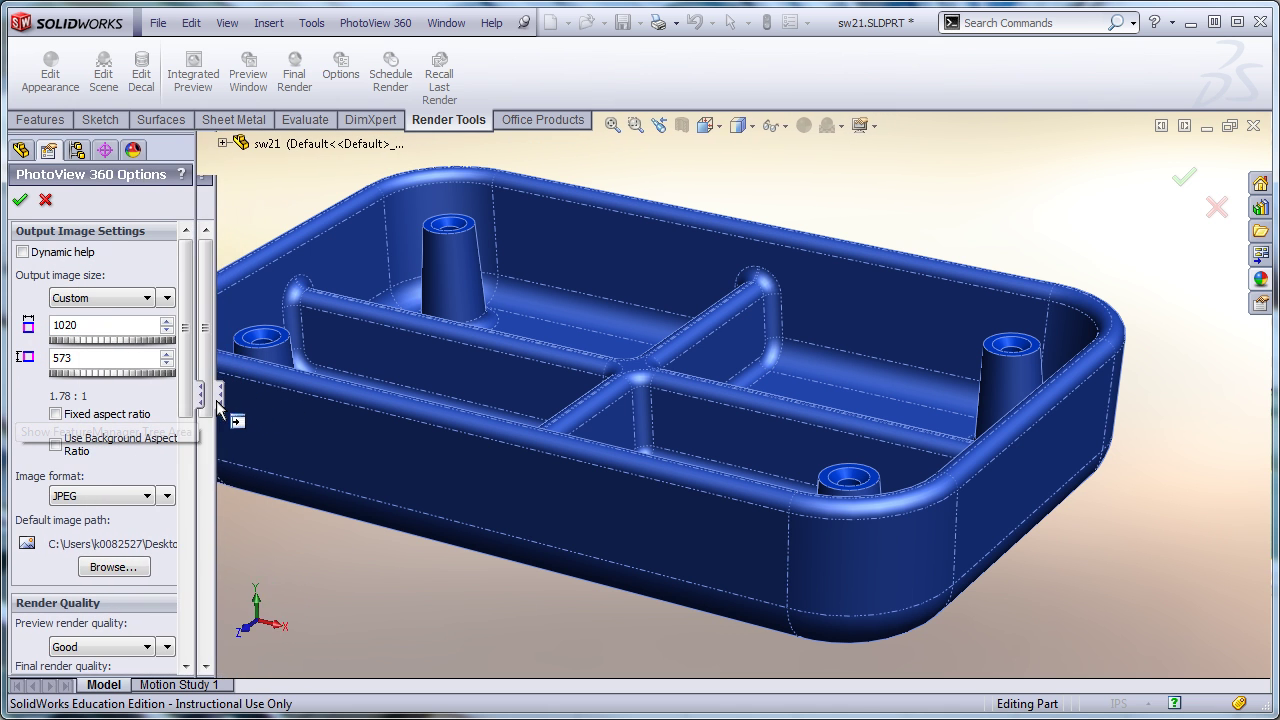
left_click(106, 299)
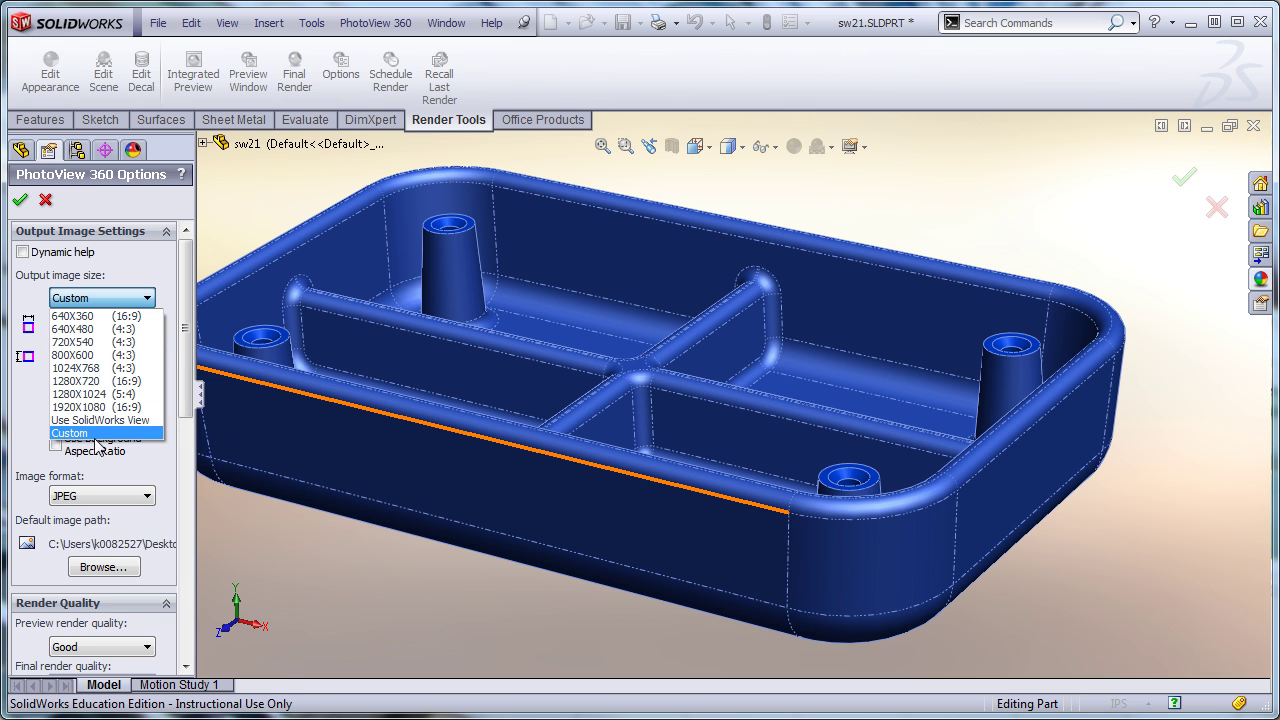
left_click(96, 434)
double_click(98, 324)
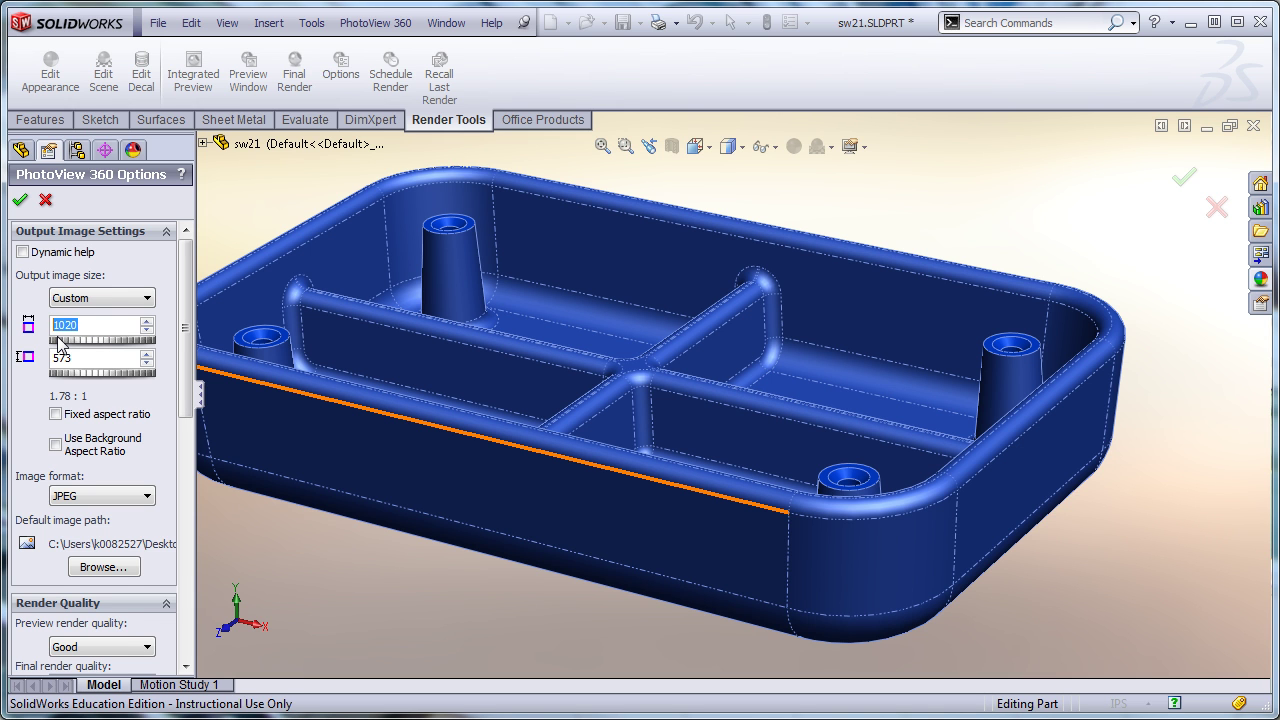
type("1")
double_click(85, 358)
type("1")
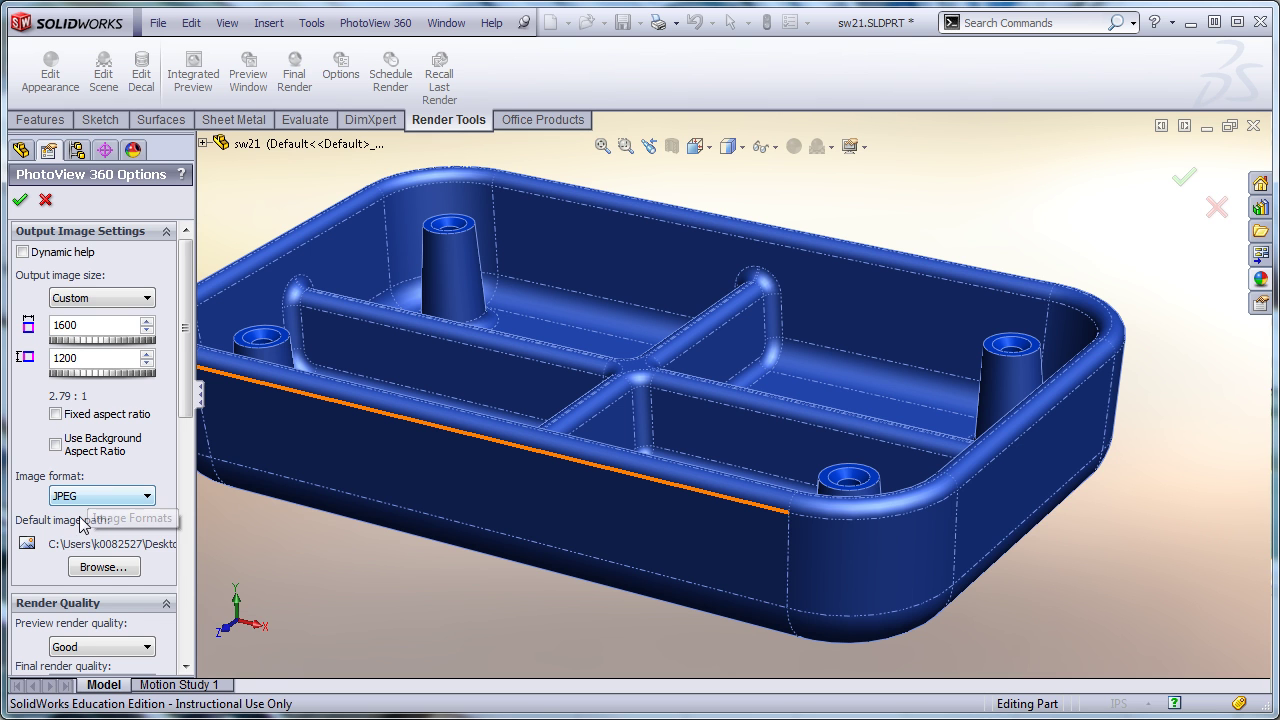
Choose the Desktop as the default image folder, review the render quality settings and accept the PhotoView 360 options
left_click(105, 570)
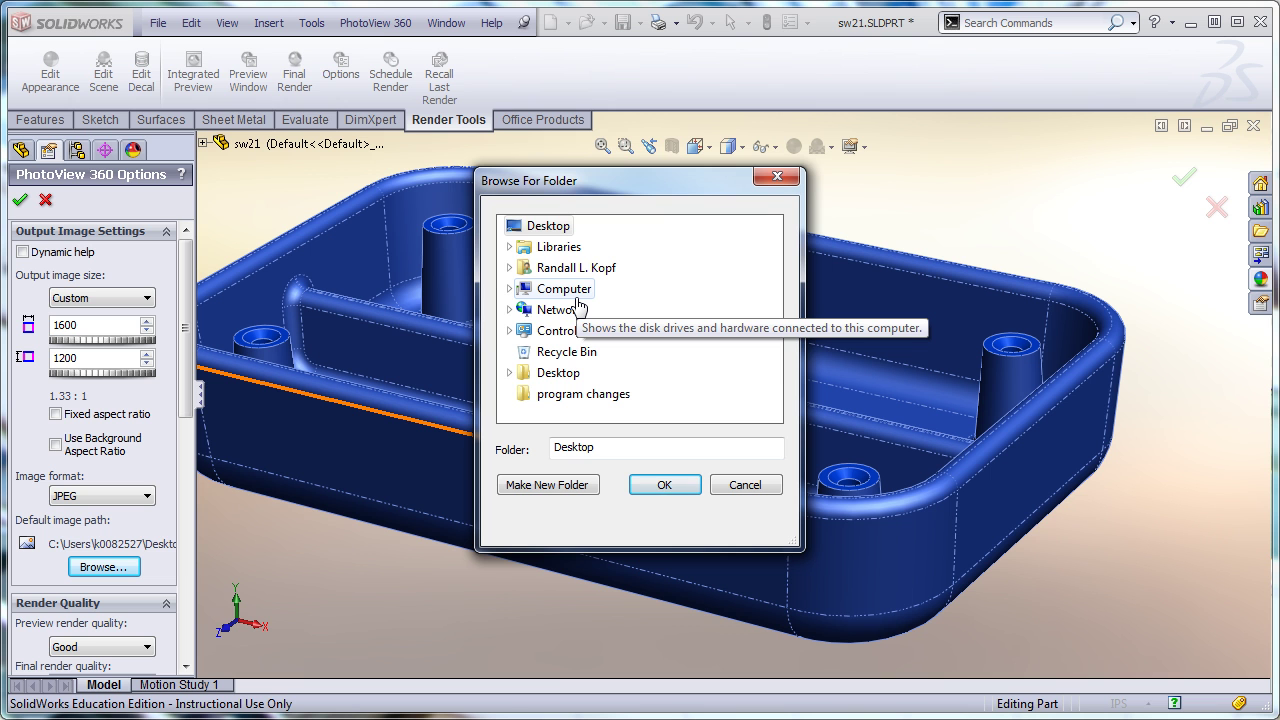
left_click(542, 224)
left_click(660, 485)
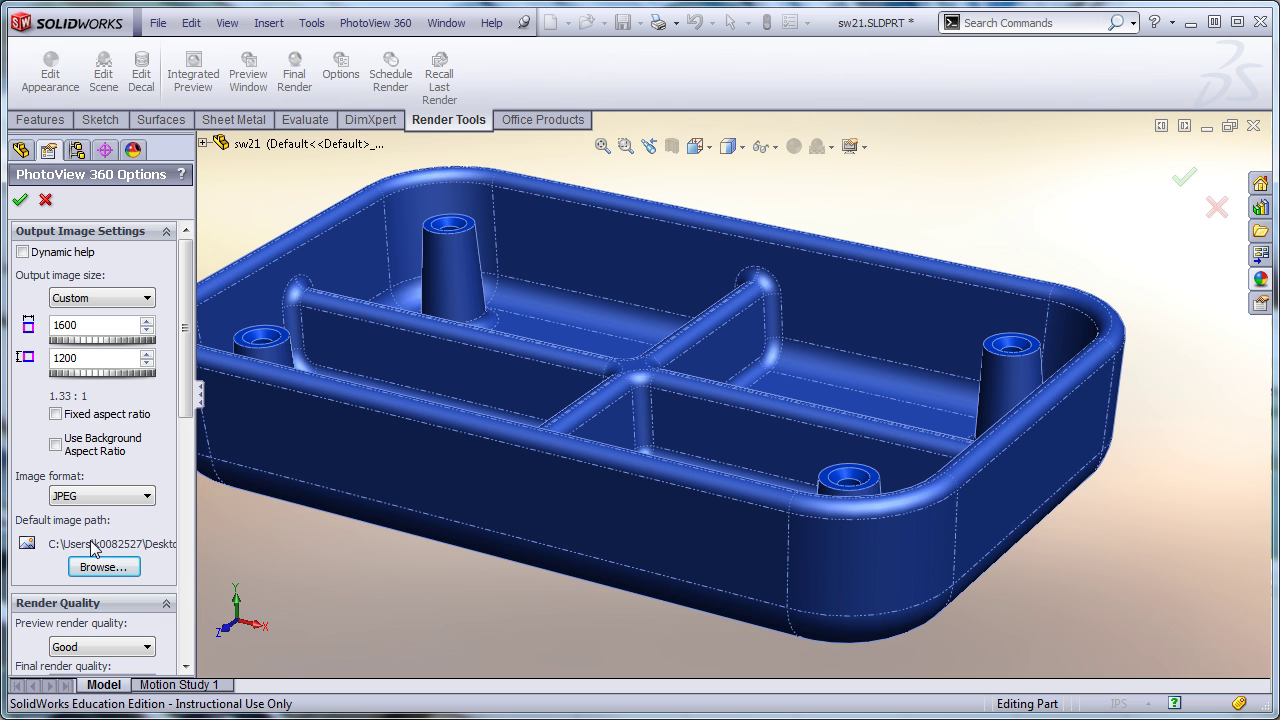
left_click_drag(188, 420, 191, 513)
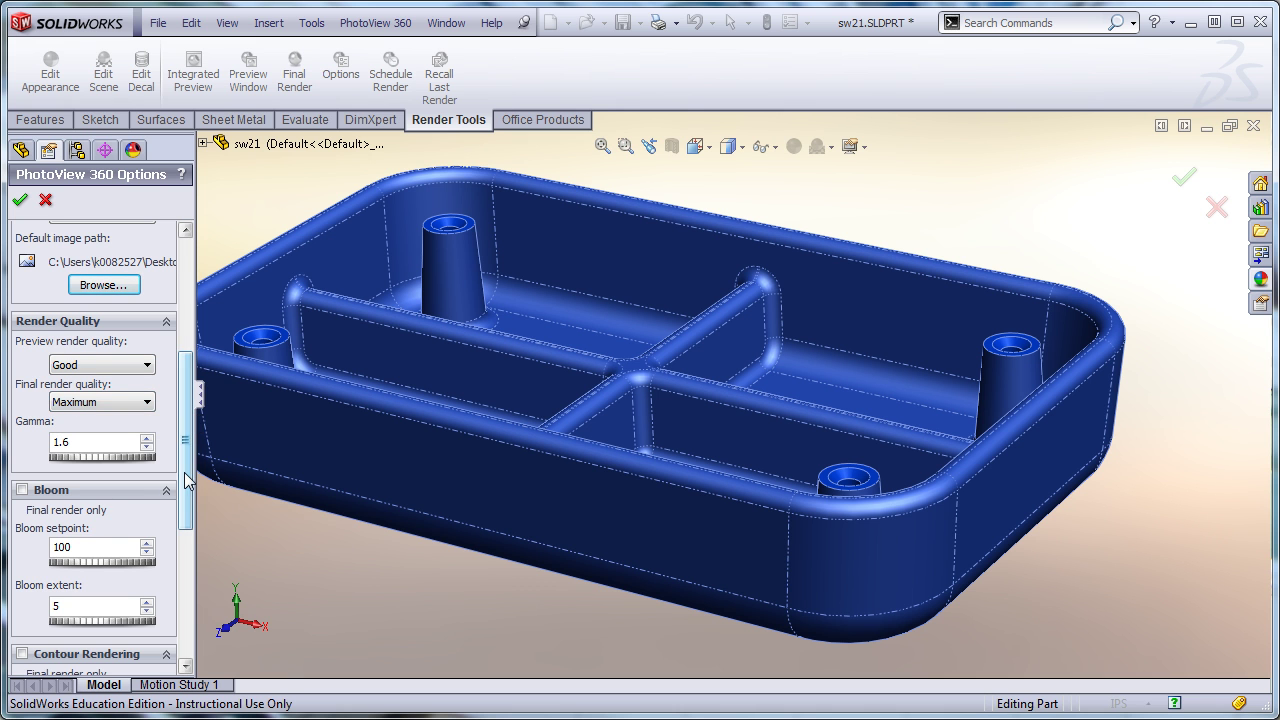
left_click_drag(190, 484, 191, 355)
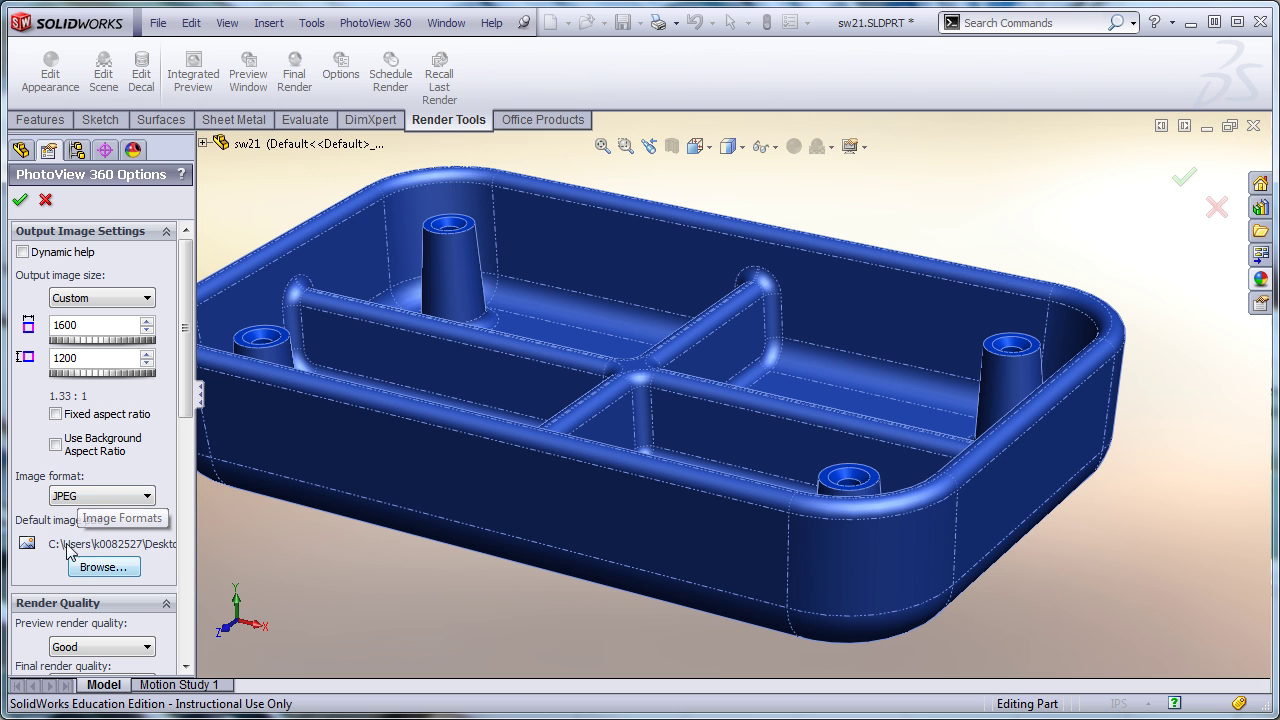
left_click(96, 567)
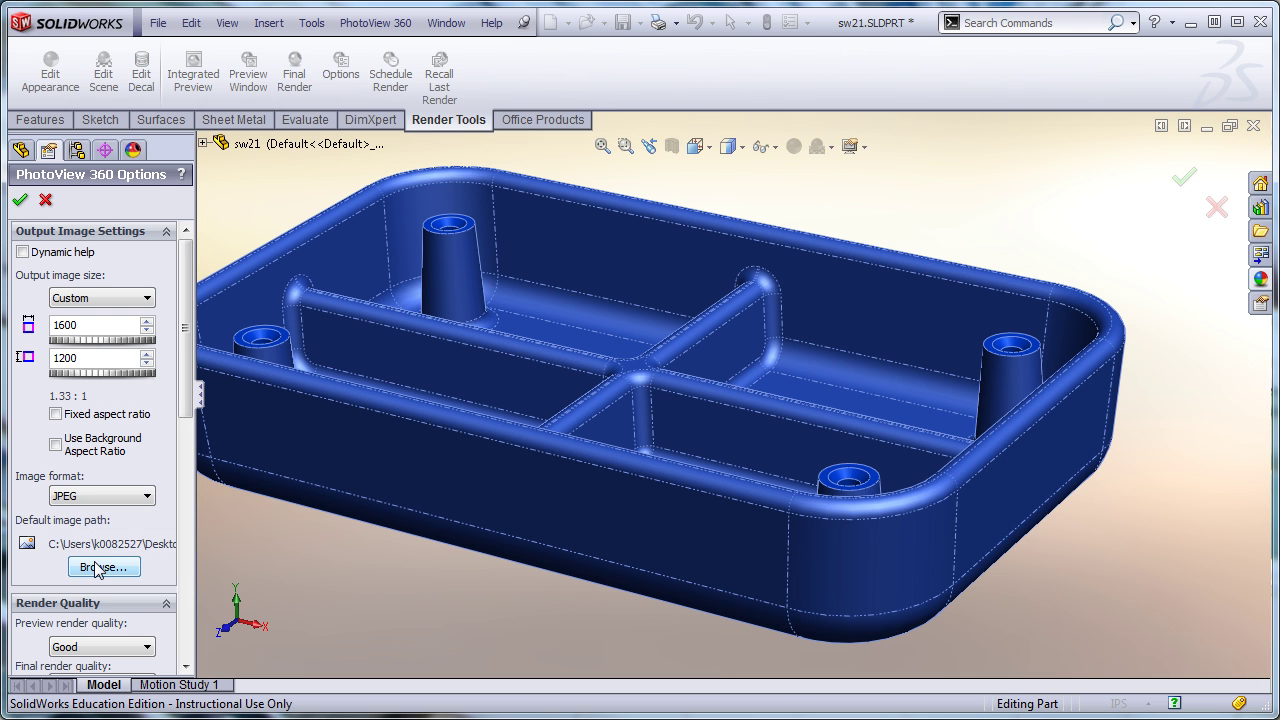
left_click(24, 200)
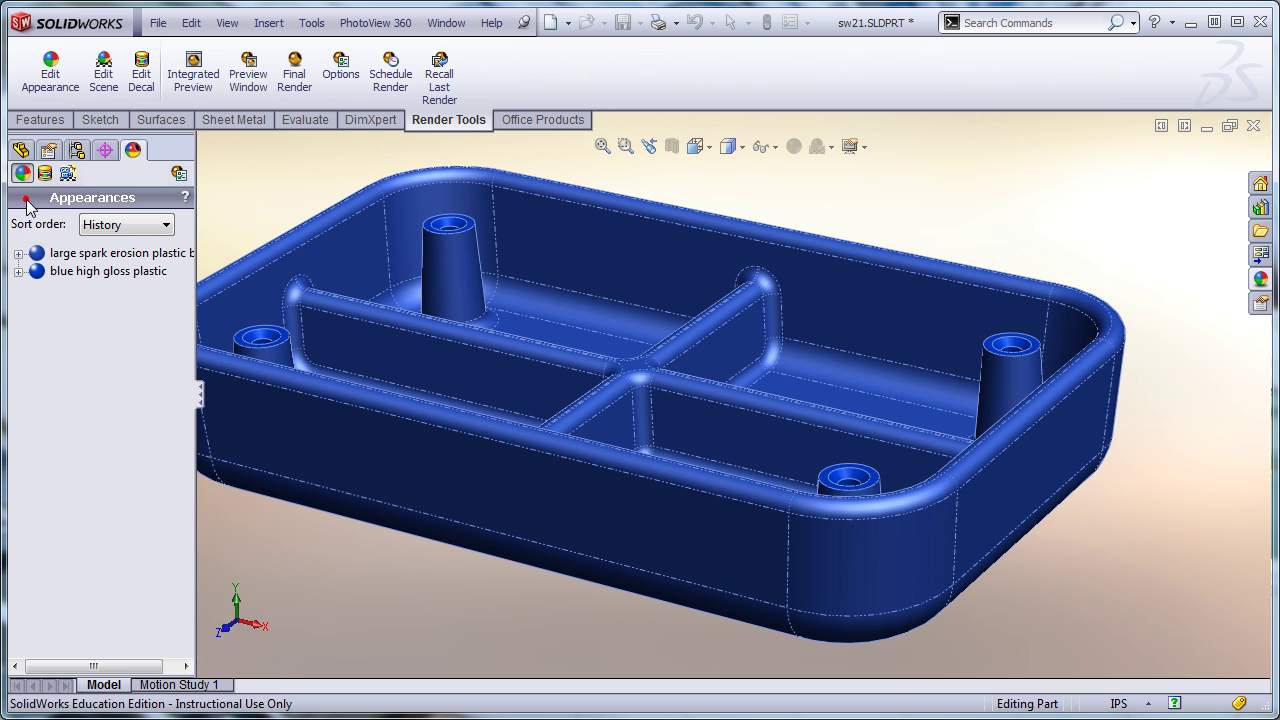
Run the final render of the tray and move the render window so its image and controls are in view
left_click(200, 398)
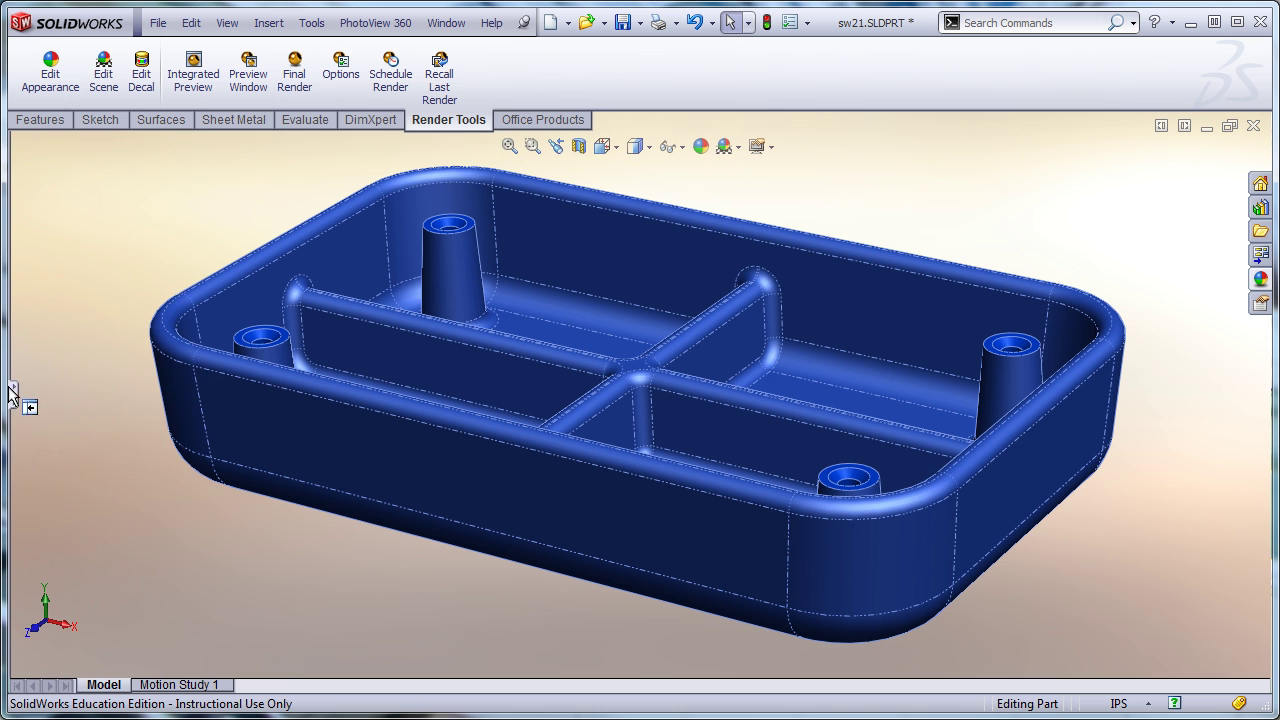
left_click(294, 74)
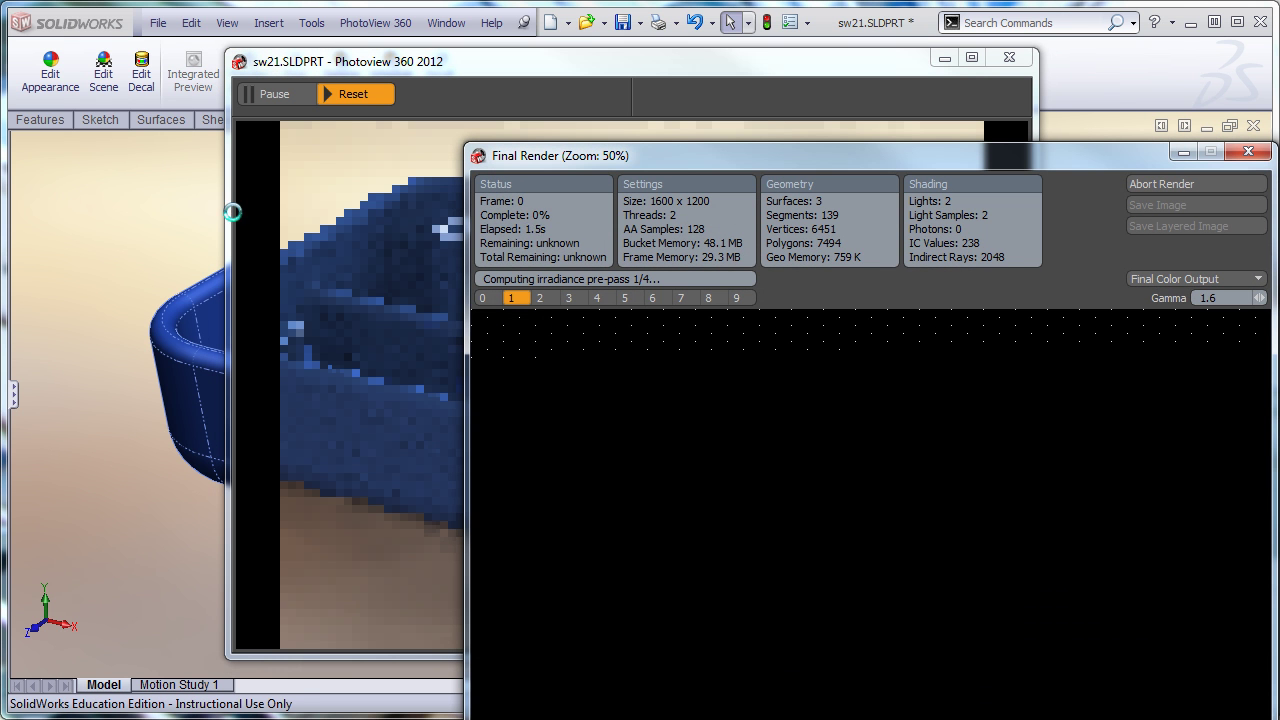
left_click_drag(690, 150, 530, 10)
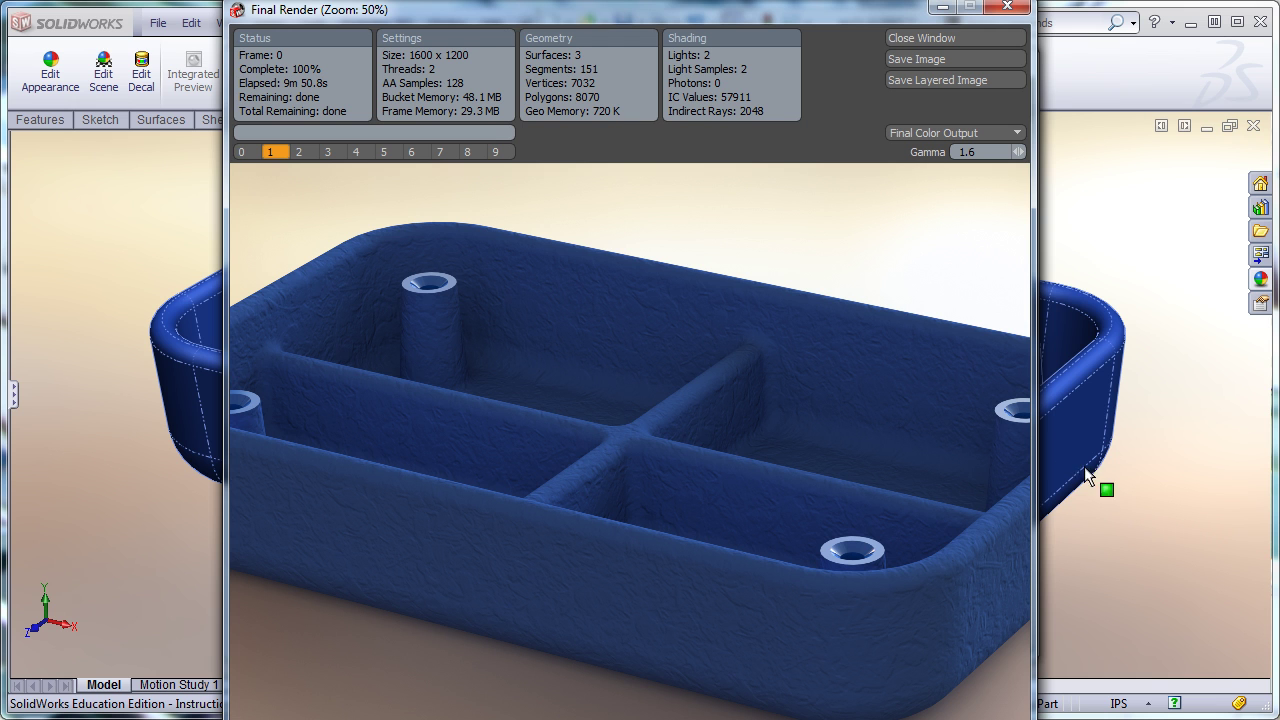
Save the finished render as a JPEG image named "blue part", and close the render and preview windows
left_click(930, 59)
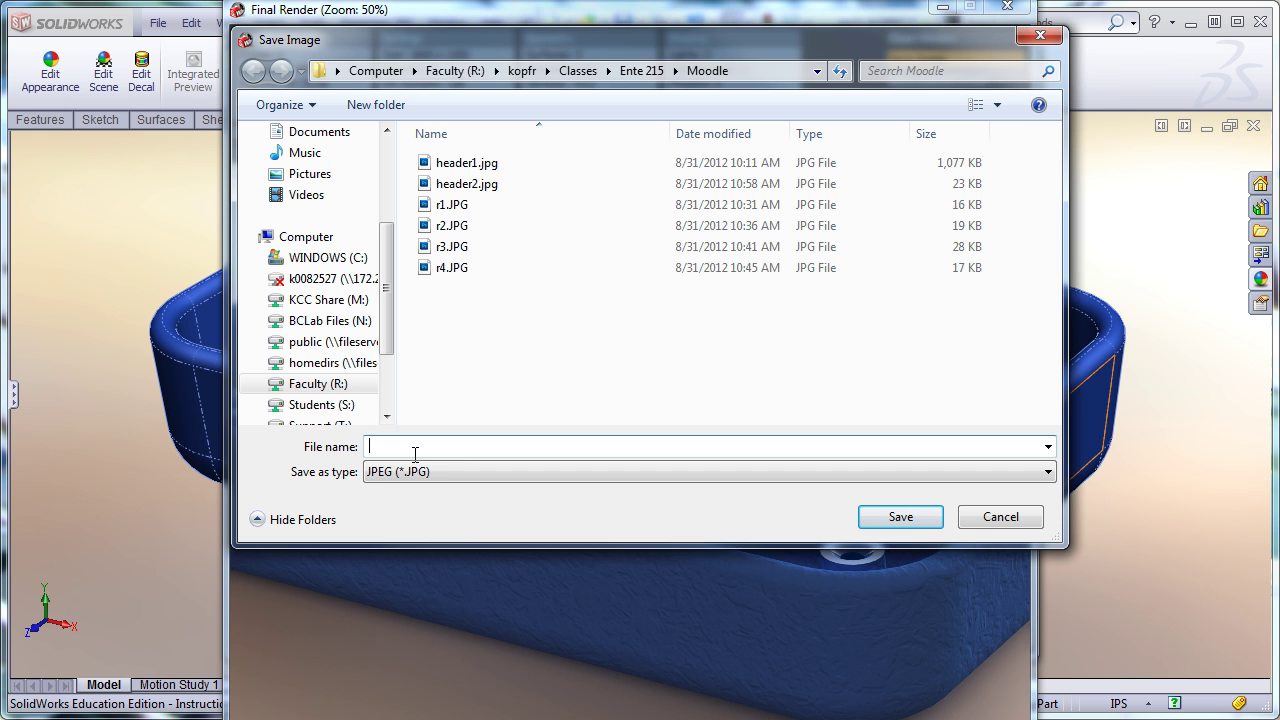
type("blue part")
left_click(884, 522)
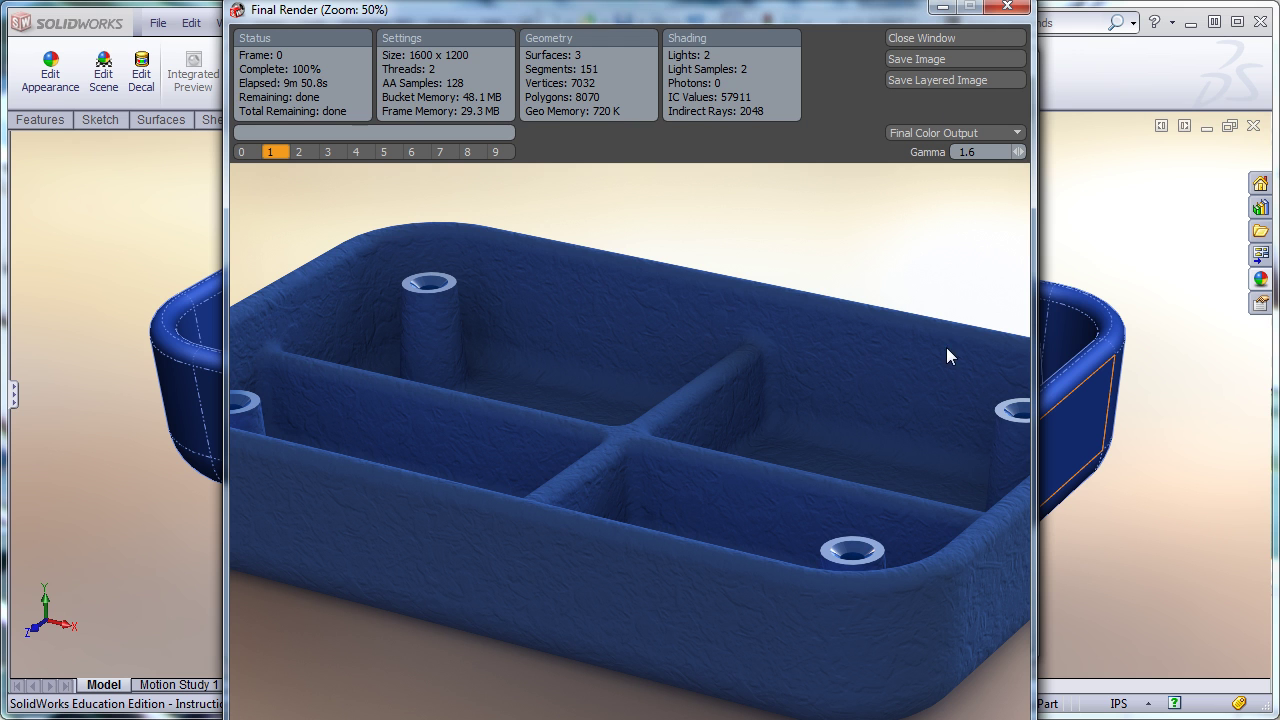
left_click(1008, 9)
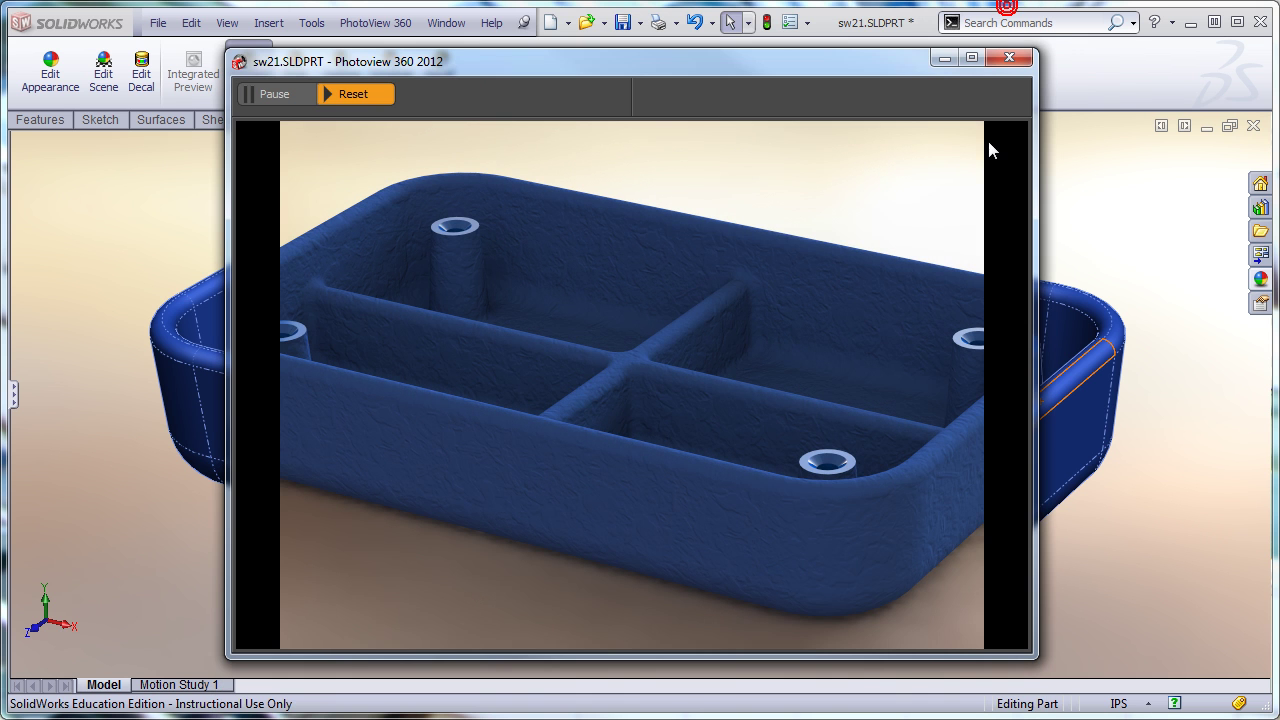
left_click(1008, 62)
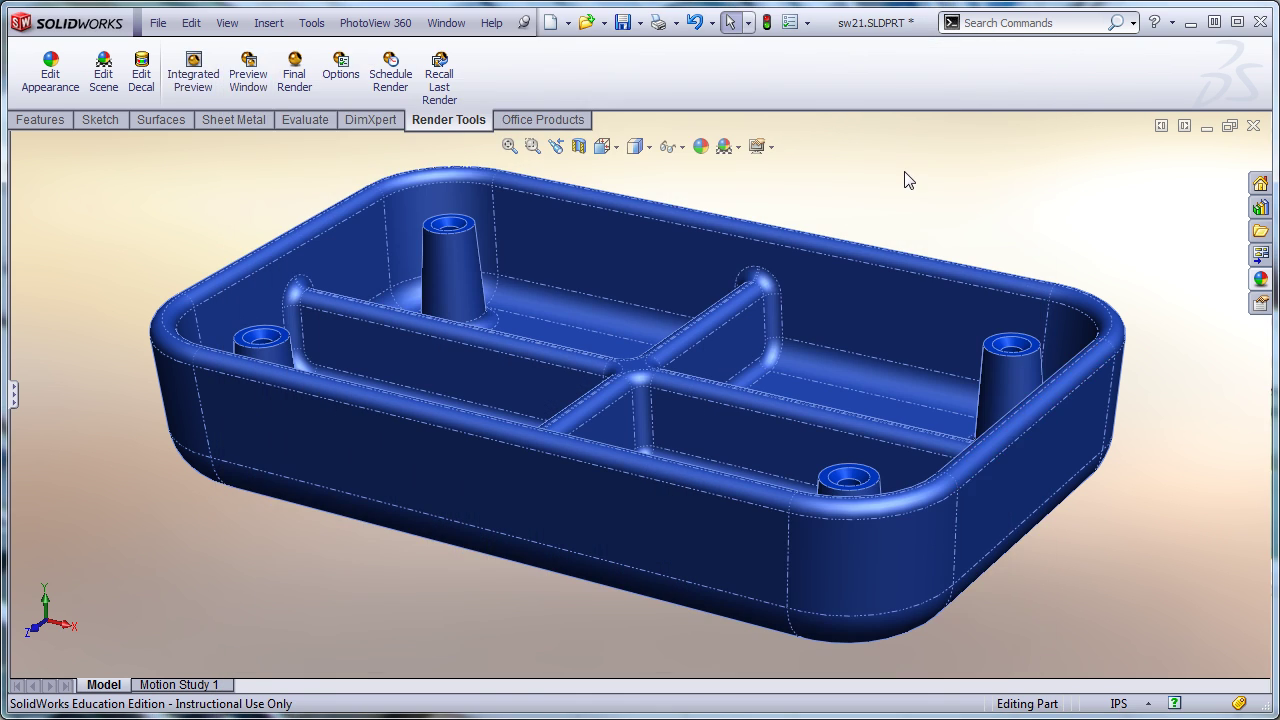
Run another final render with the whole tray fitting inside the image, and close the render and preview windows
scroll(612, 366, "up", 2)
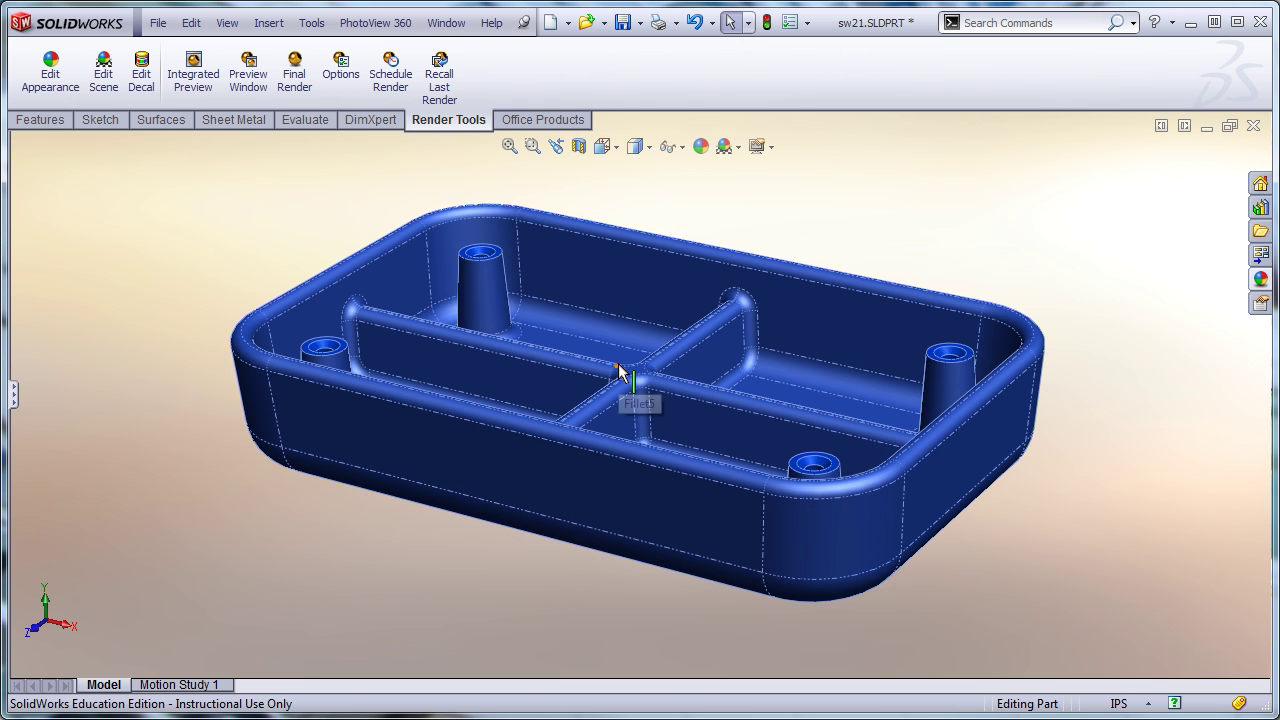
left_click(296, 82)
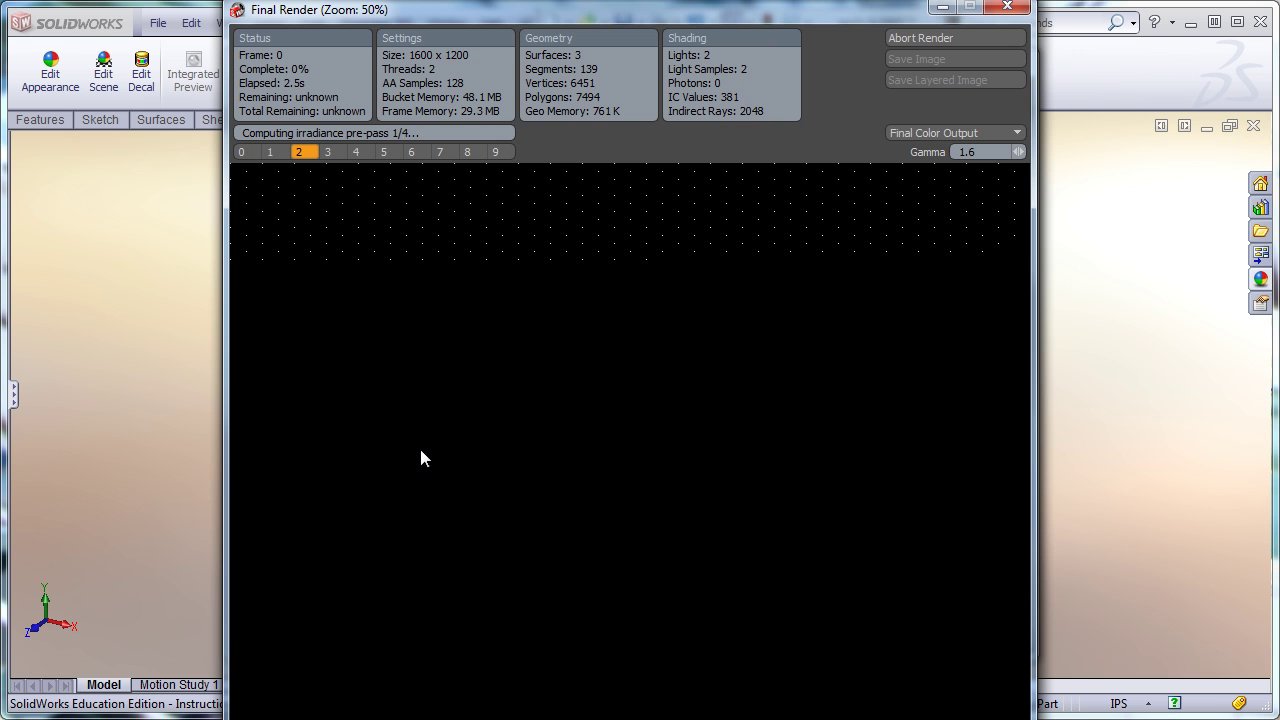
left_click(1008, 9)
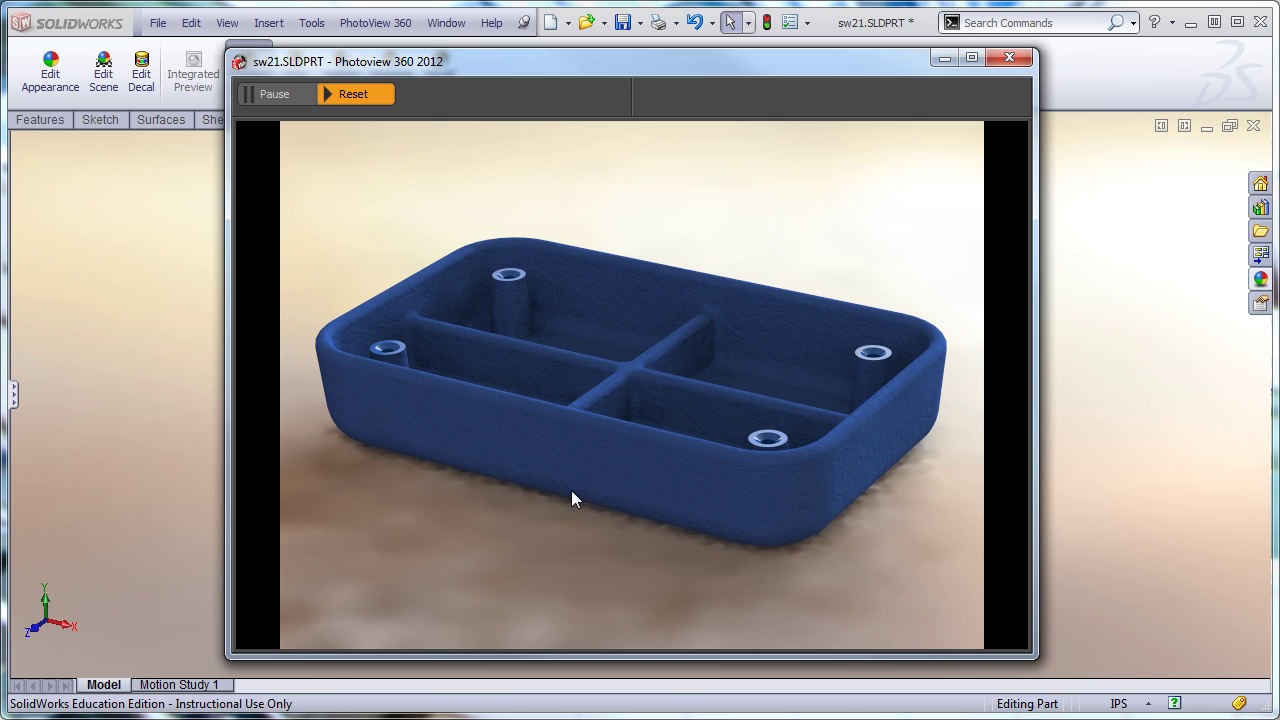
left_click(1008, 59)
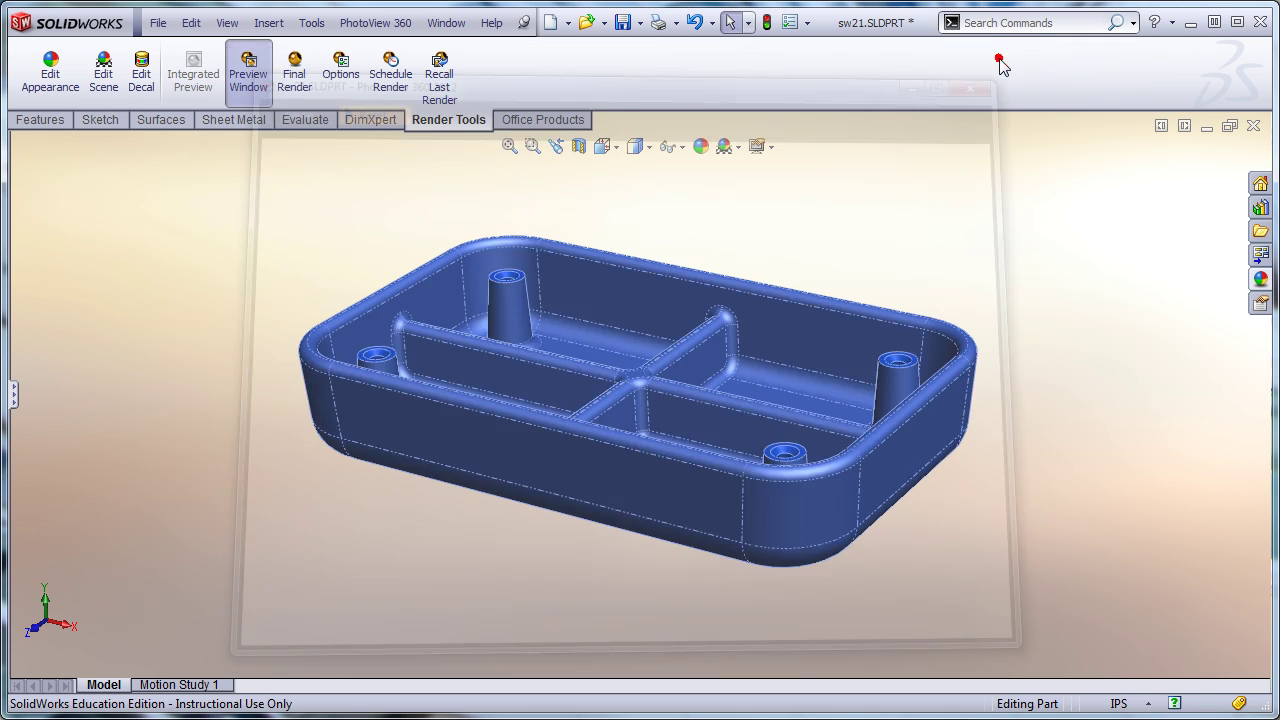